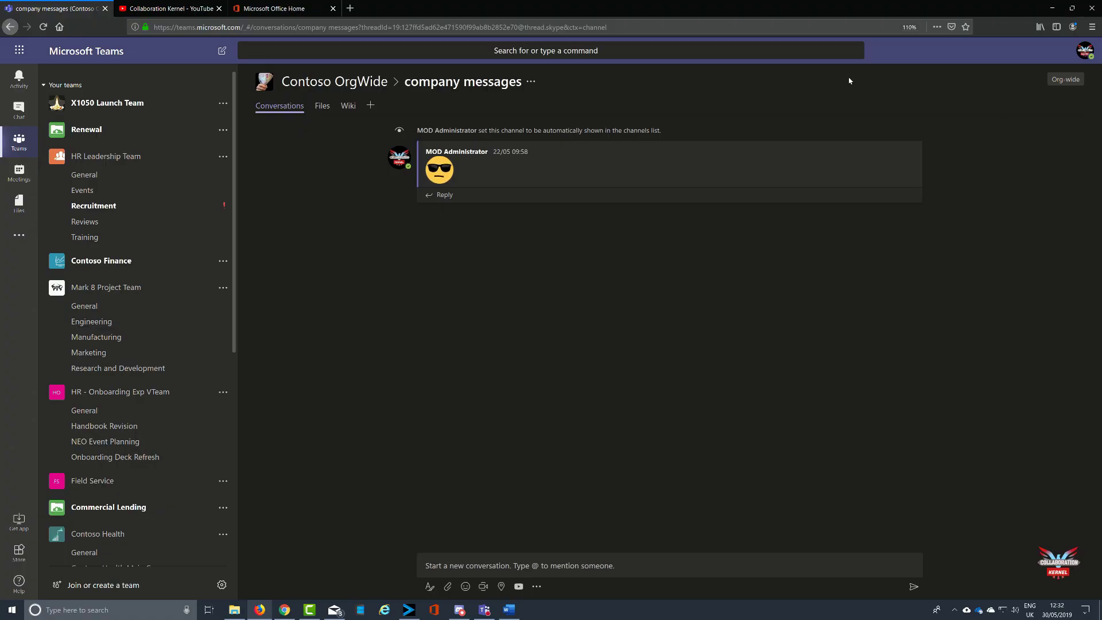
- Post "hello" in the Handbook Revision channel of the HR - Onboarding Exp VTeam team
left_click(98, 180)
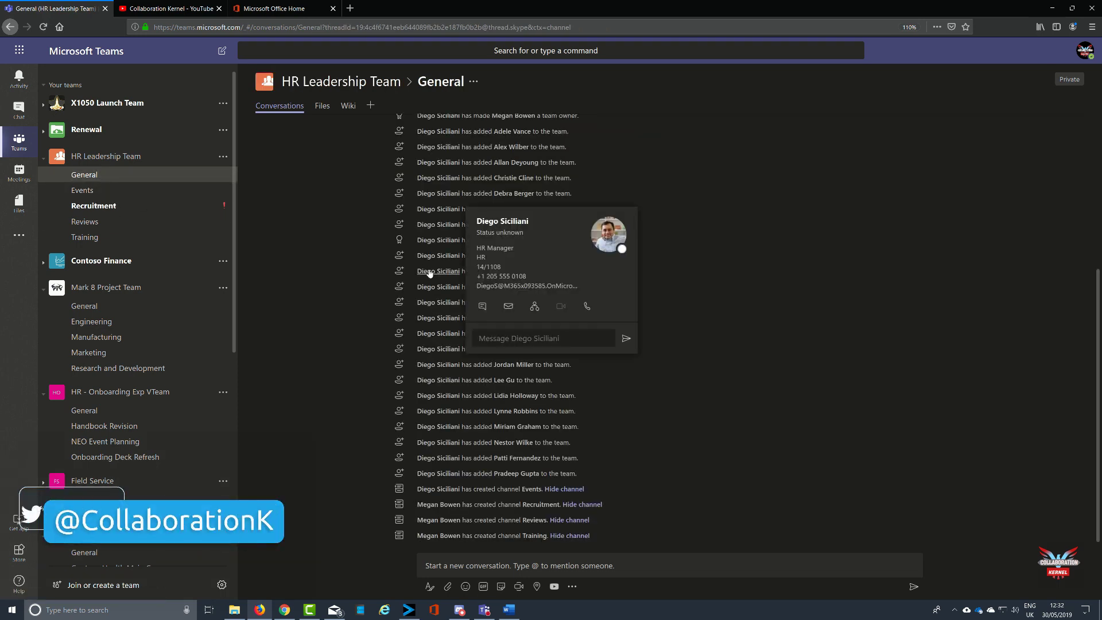
left_click(112, 424)
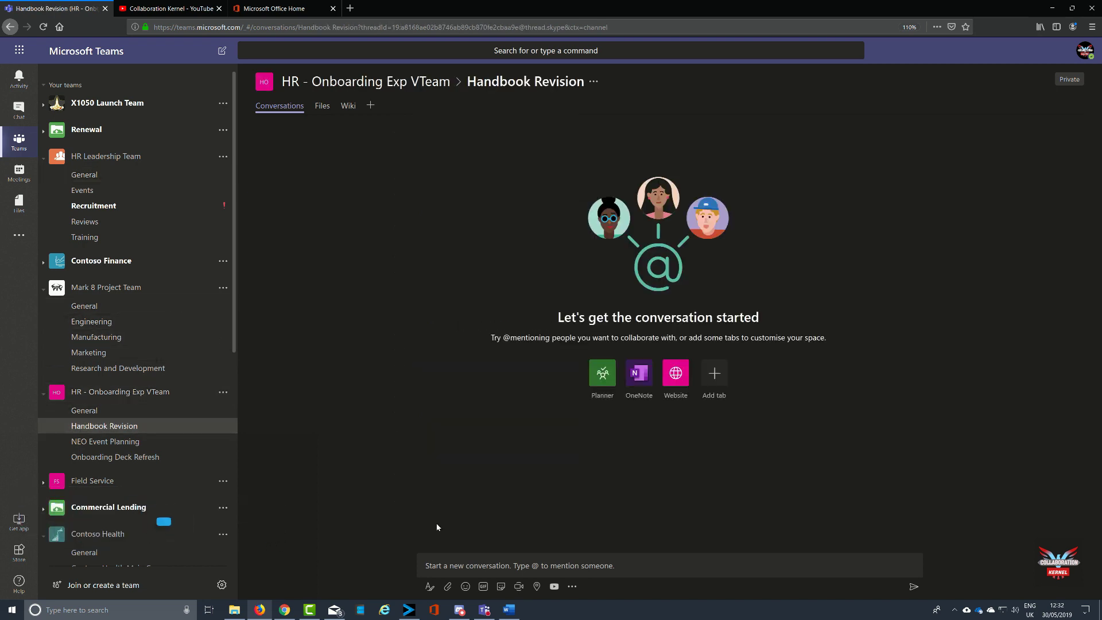
left_click(456, 557)
type("hel")
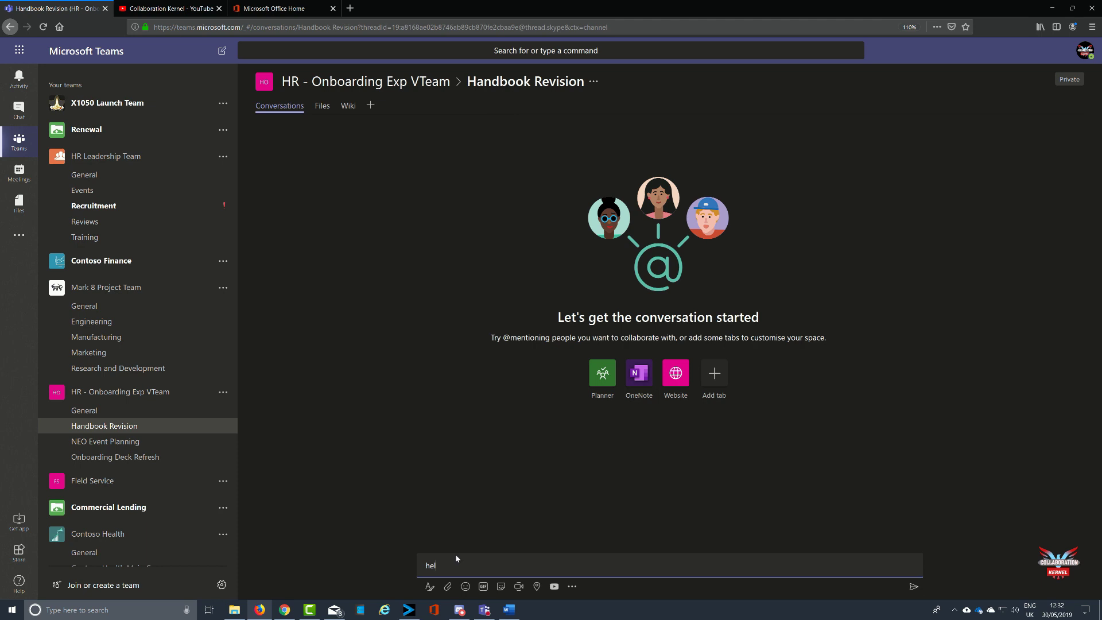
type("lo")
key("Return")
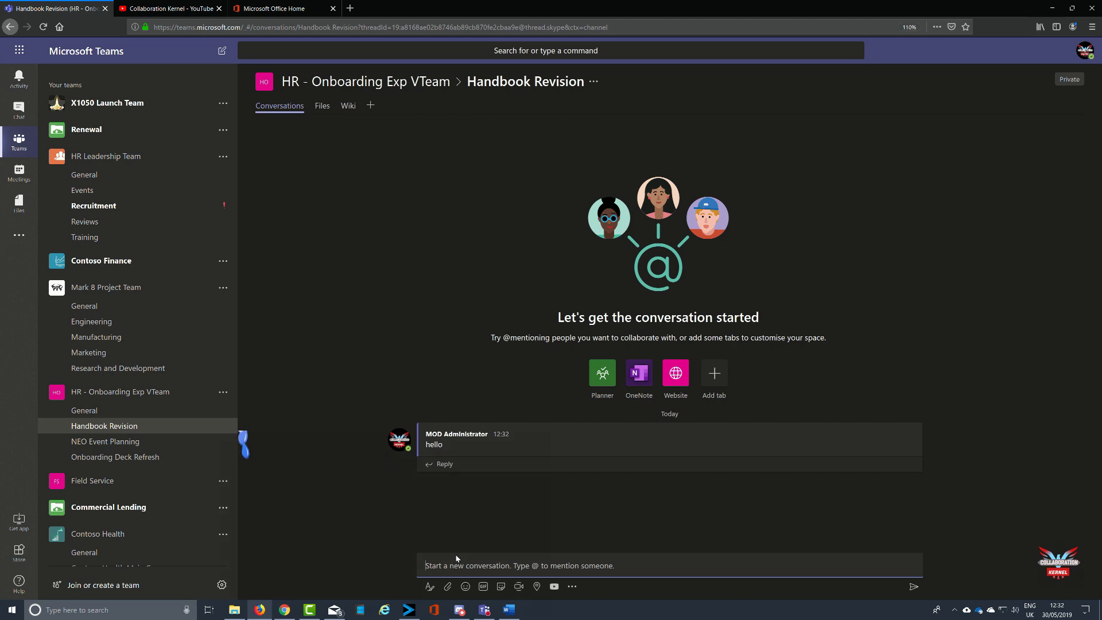
- Start a private chat with the eighth suggested contact and send "Hello" followed by the contact's first name
left_click(22, 112)
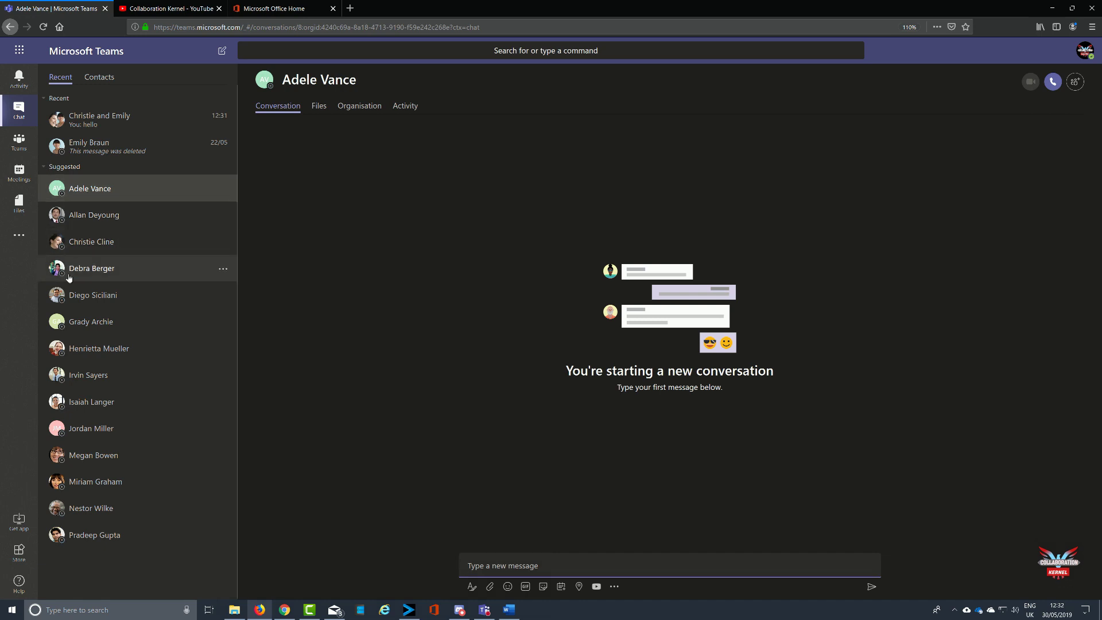
left_click(134, 382)
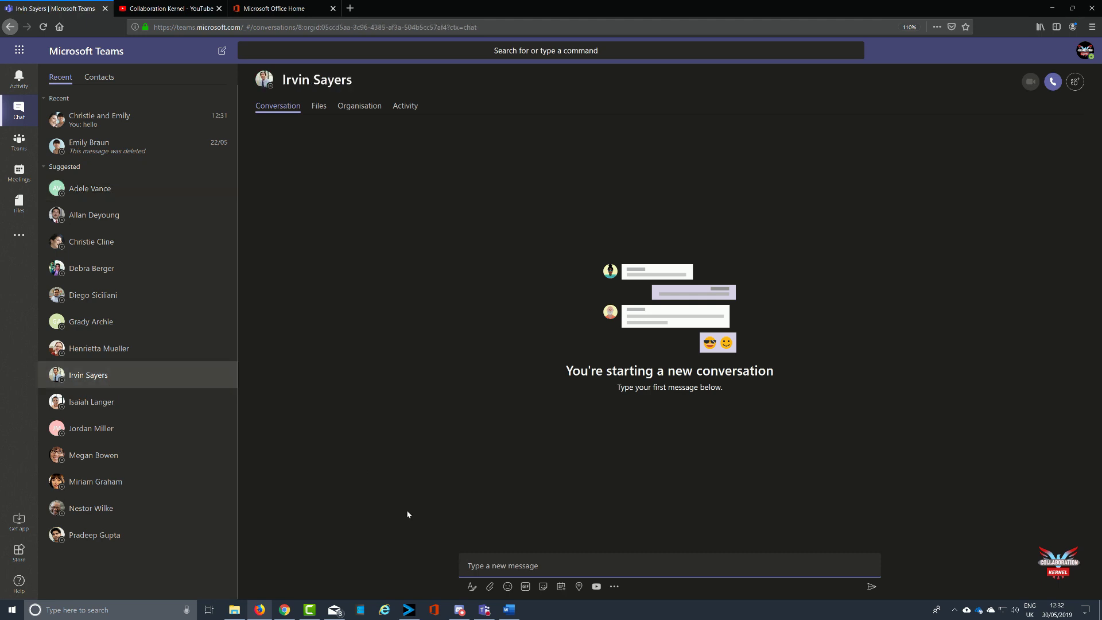
type("Hello Irvin")
key("Return")
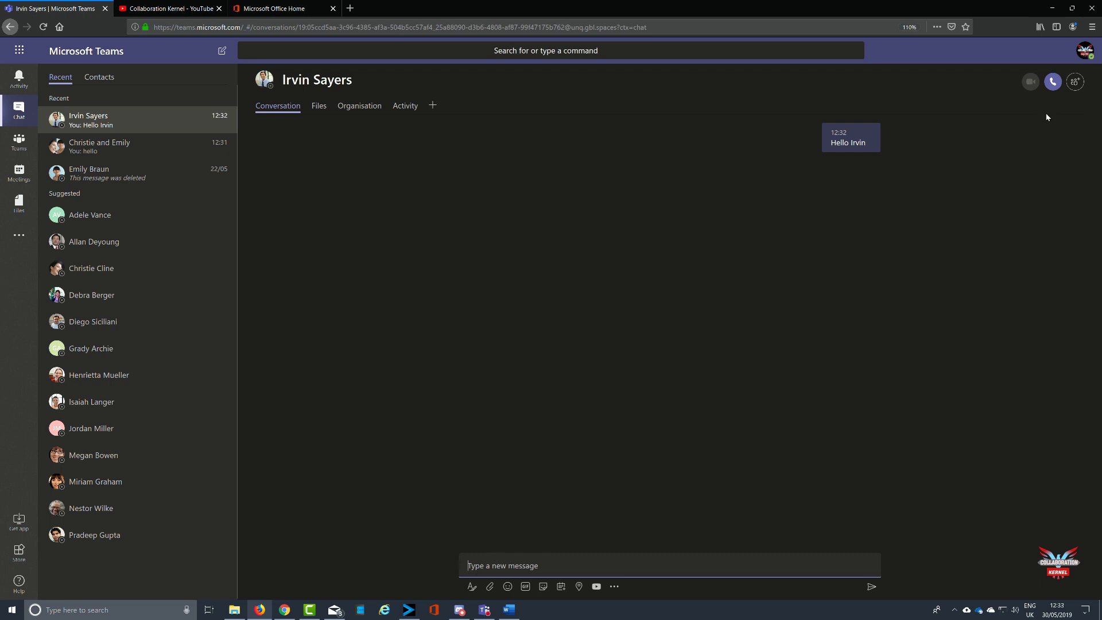
- Add a second colleague, the Director, to the private chat to start a group chat
left_click(1076, 83)
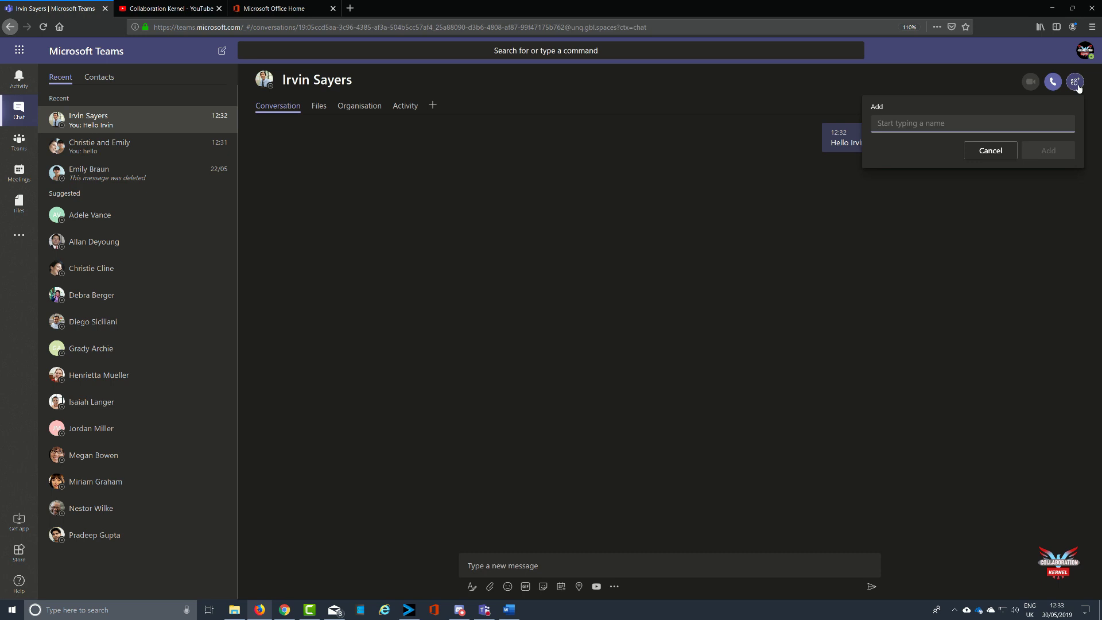
type("nestor")
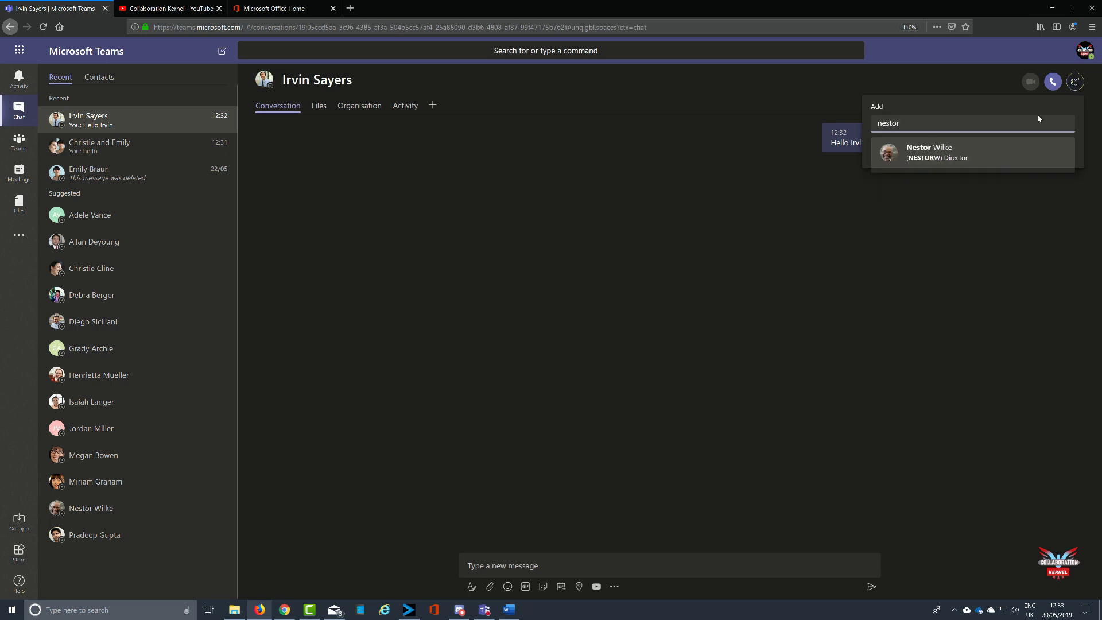
left_click(970, 159)
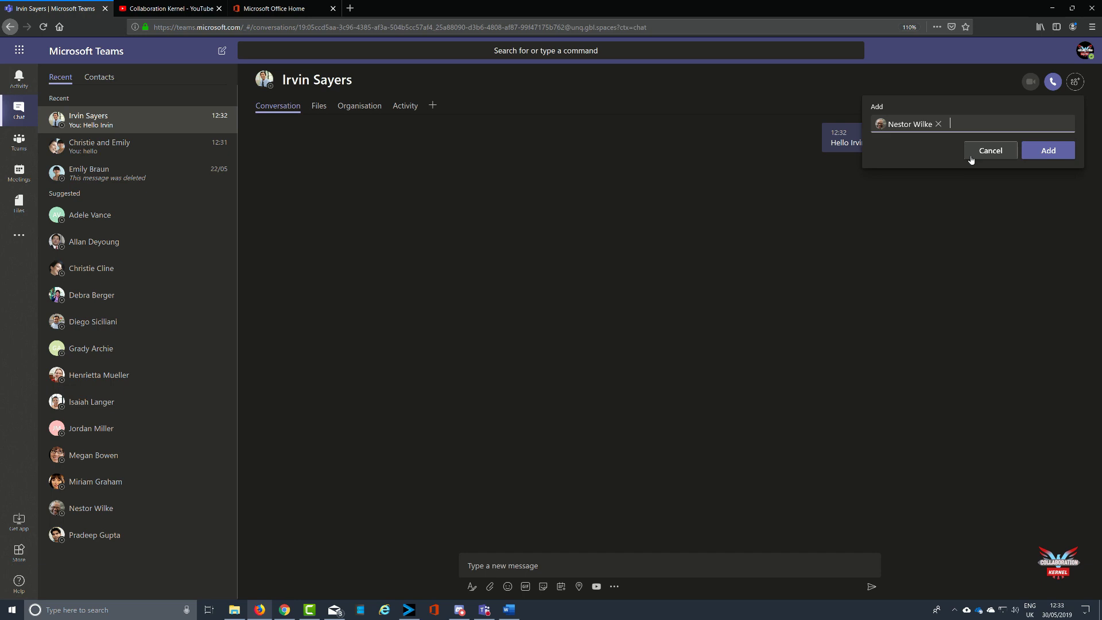
left_click(1046, 151)
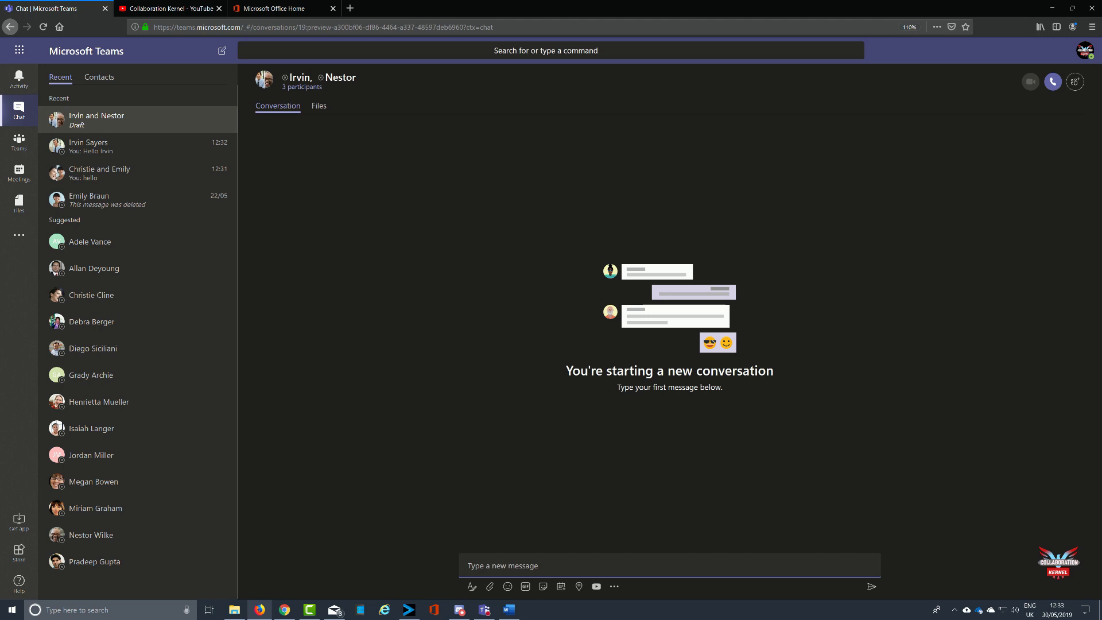
- Send the message "Hello Both did you see game of thrones last night ?" in the new group chat
type("Hello Both did you see game of the")
key("BackSpace")
key("BackSpace")
key("BackSpace")
key("BackSpace")
key("BackSpace")
key("BackSpace")
type("of thrones last")
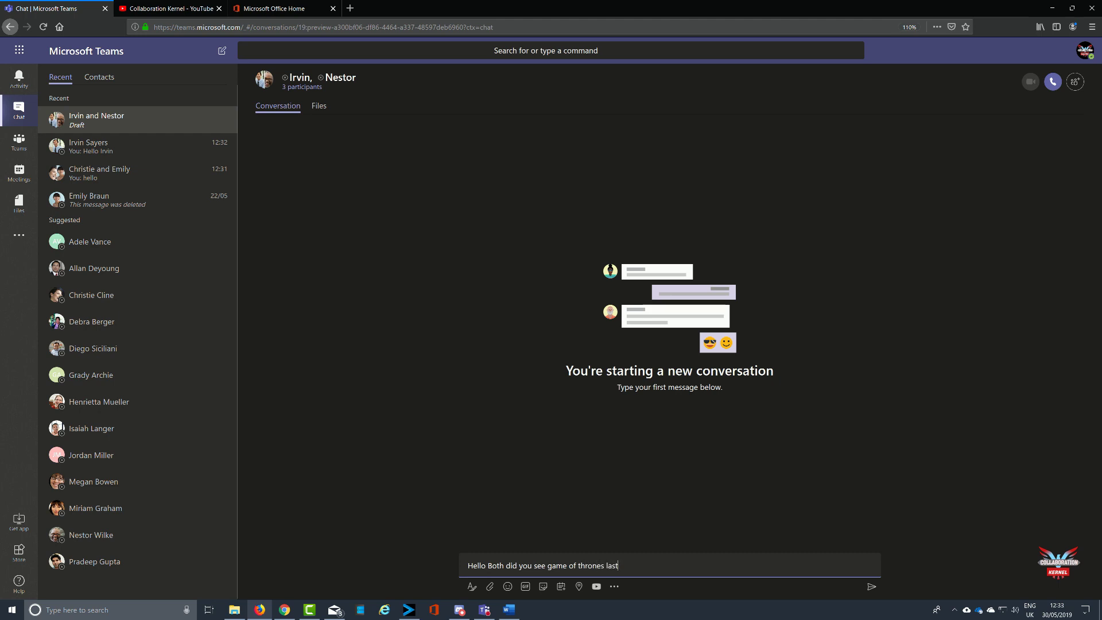
type(" night ?")
key("Return")
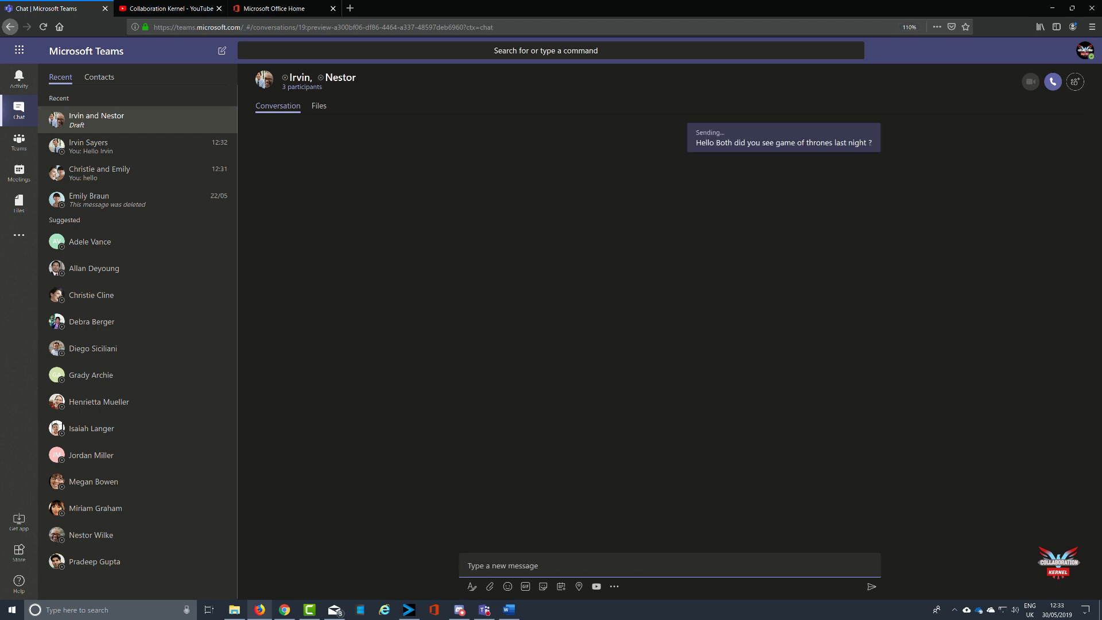
- Find the "BOOM." GIF by searching for "game of thrones" and send it to the group chat
left_click(525, 586)
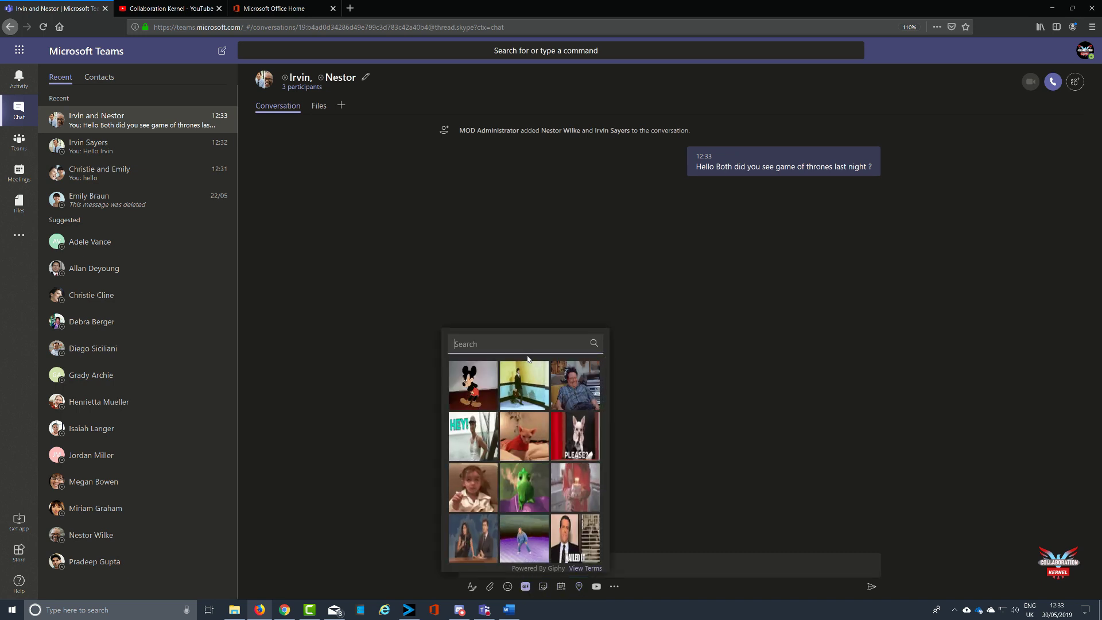
type("game of thrones")
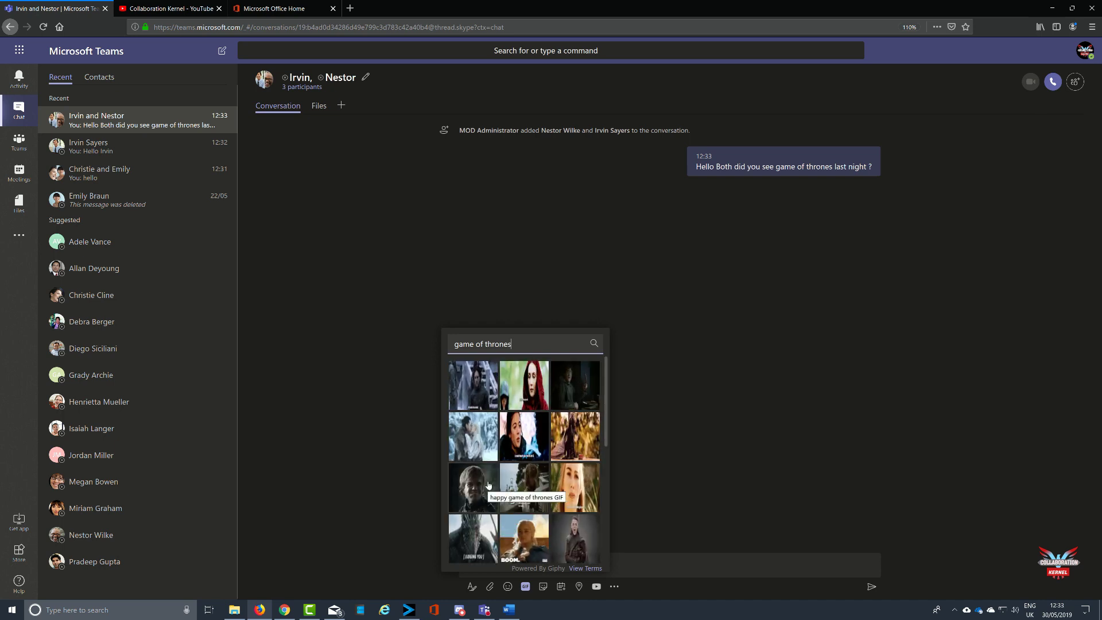
left_click(530, 544)
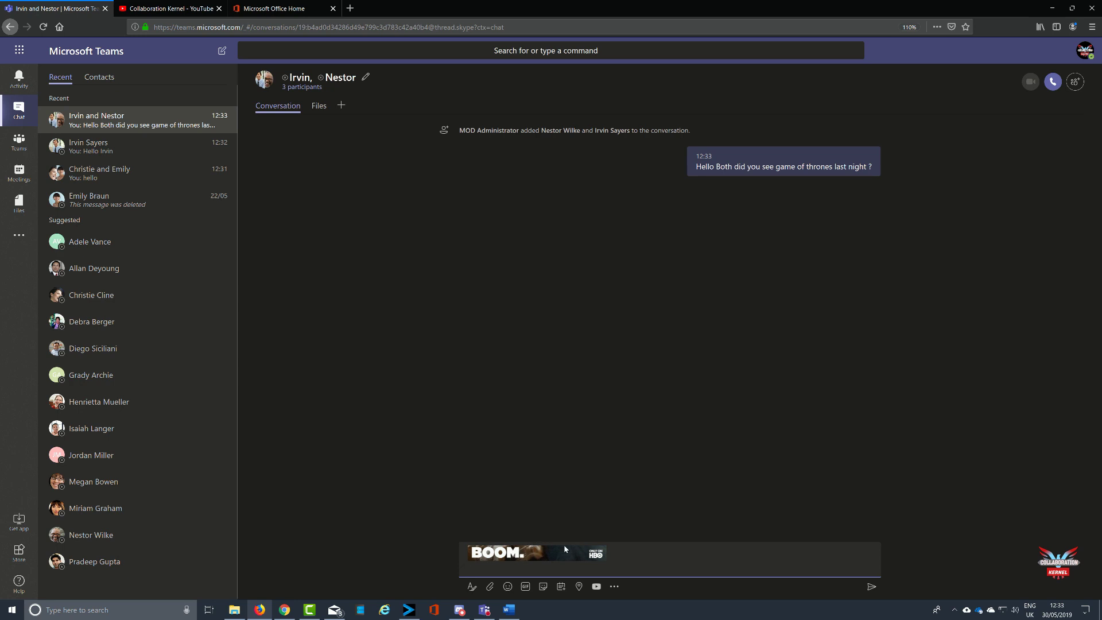
left_click(871, 587)
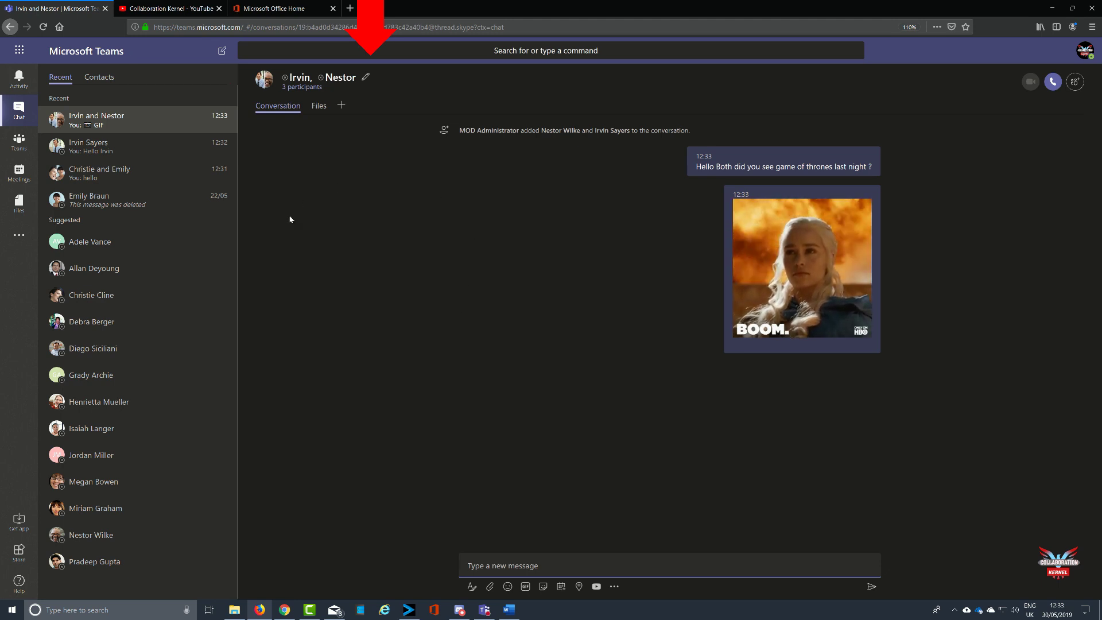
- Name the group chat "Our Game of Thrones discussion" and save the name
left_click(367, 84)
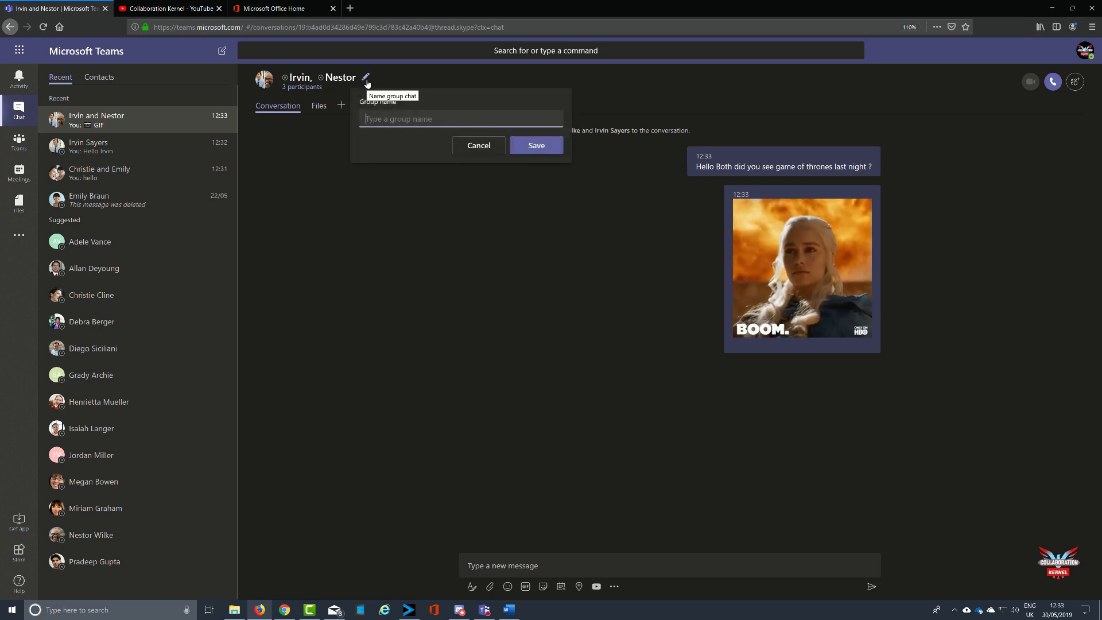
type("Ou")
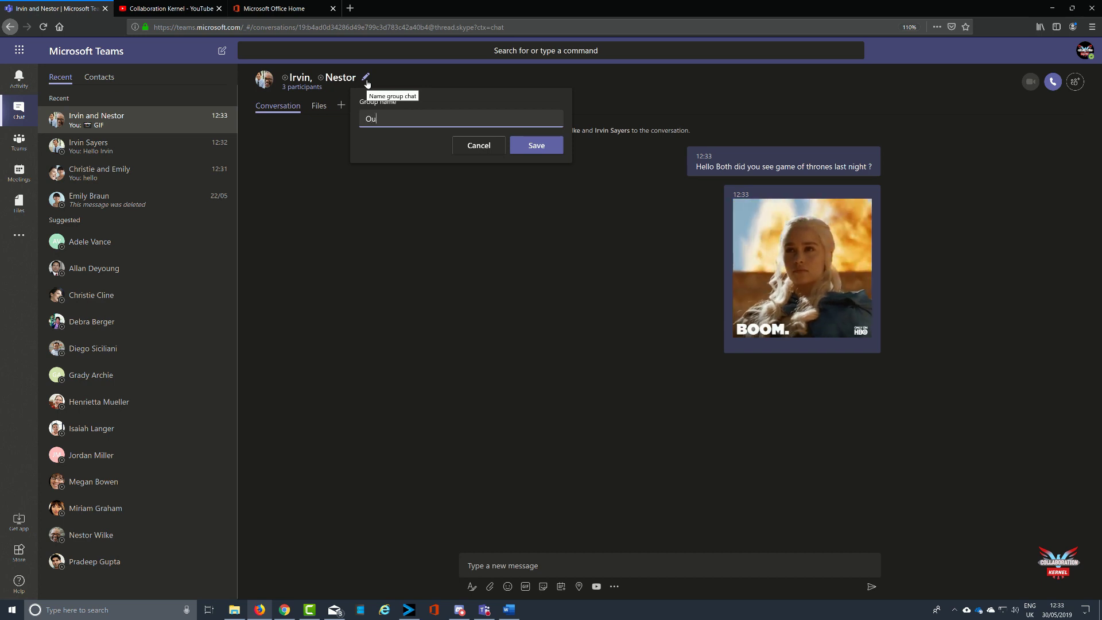
type("r Game of")
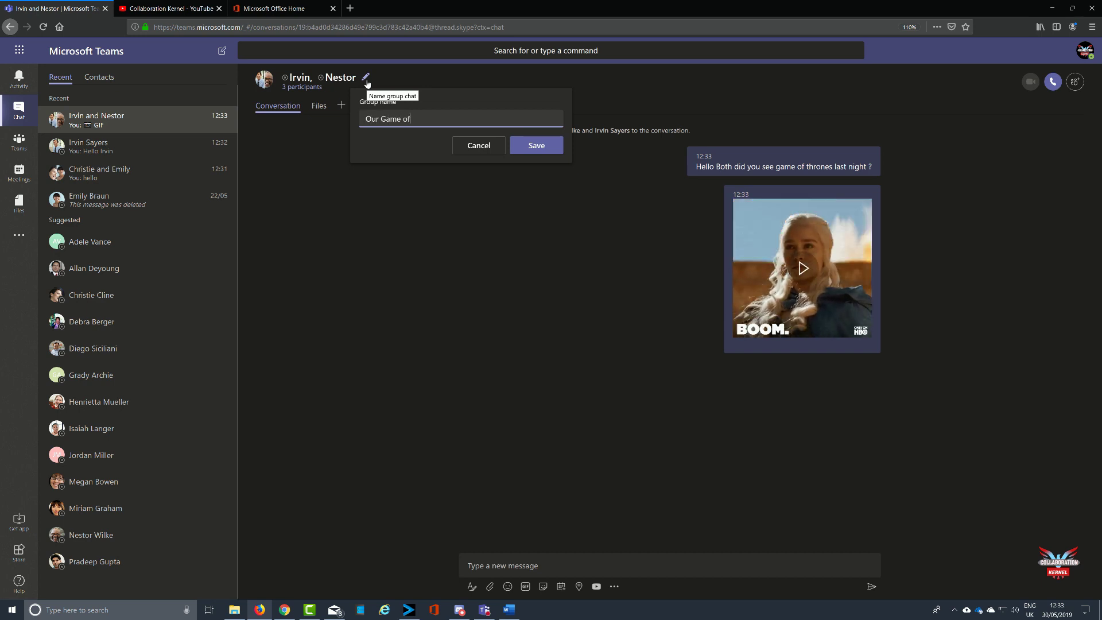
type(" Thrones discussion")
left_click(529, 145)
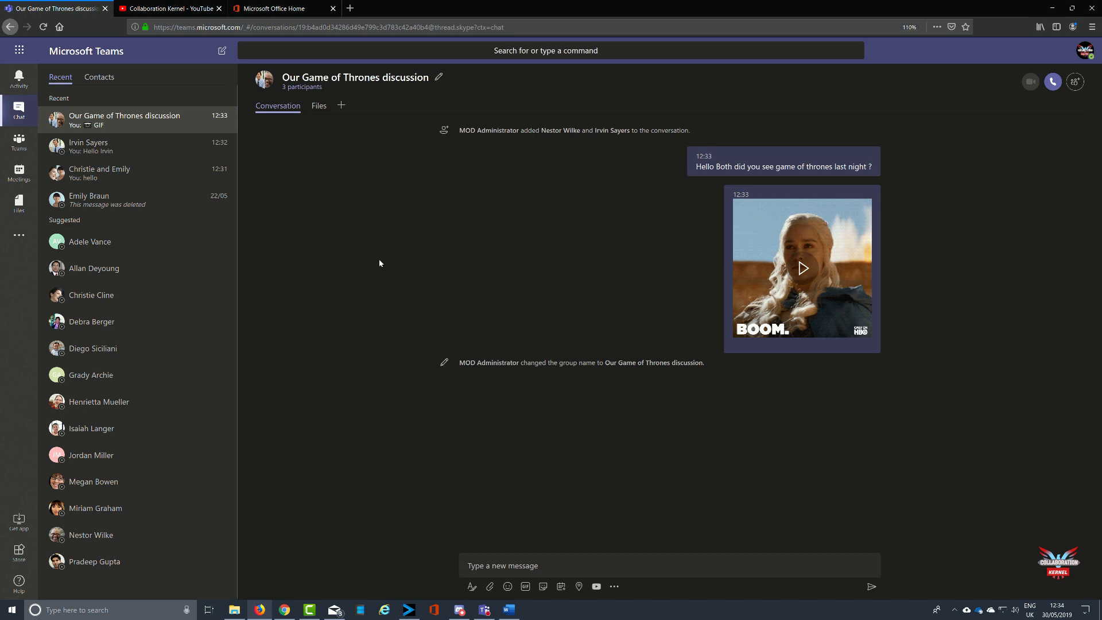
- Play the "BOOM." GIF in the group chat and like its message
mouse_move(462, 365)
left_click(800, 274)
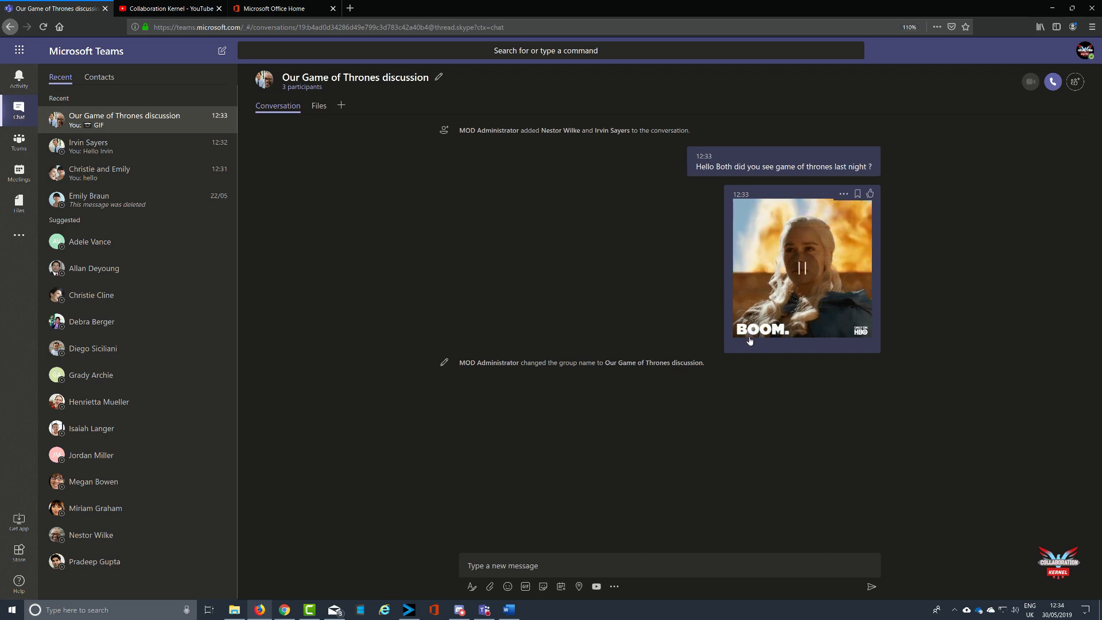
left_click(870, 193)
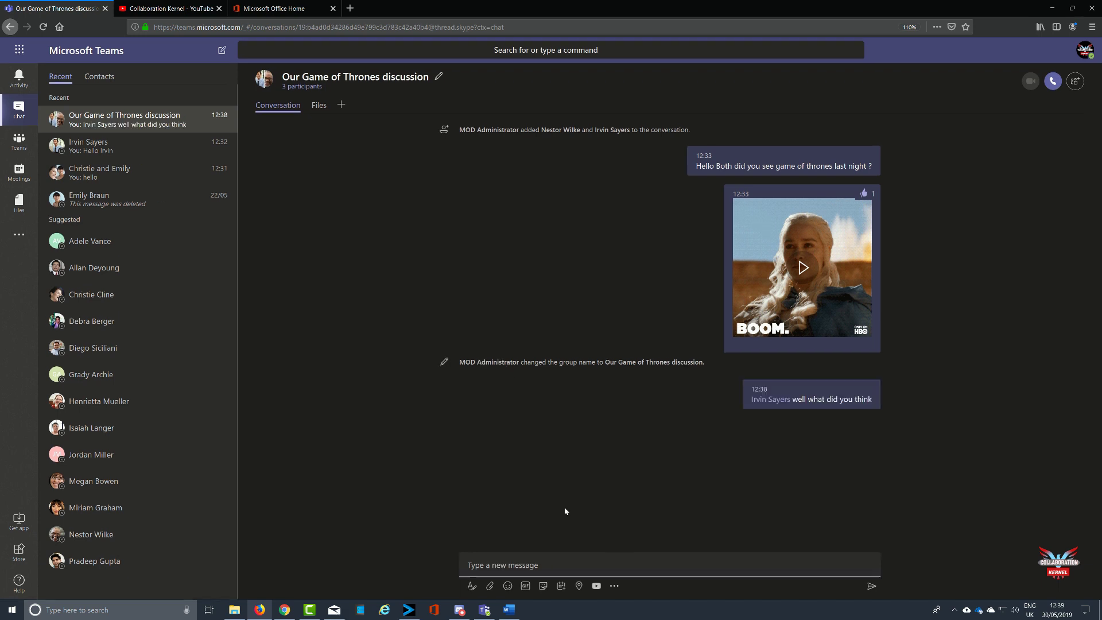
type("@")
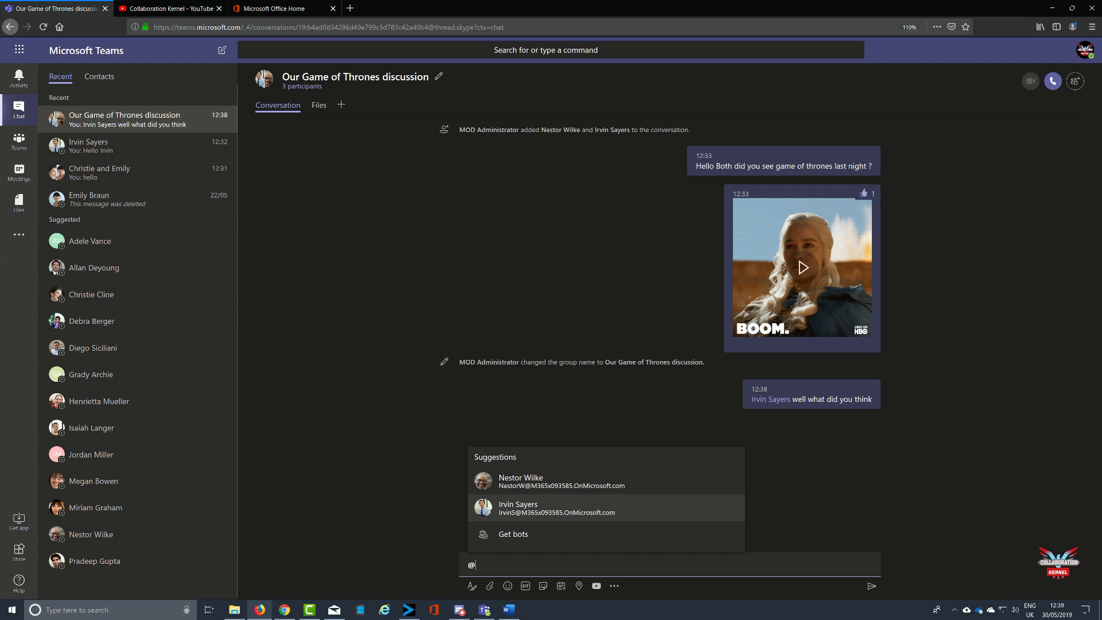
left_click(565, 509)
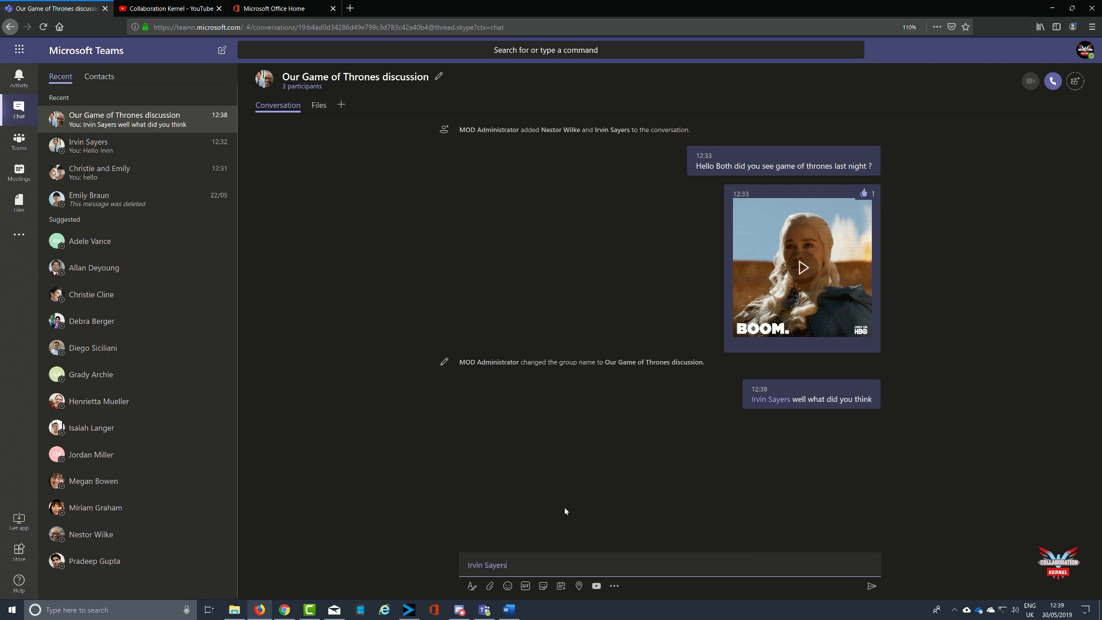
type("I was Good !")
key("Return")
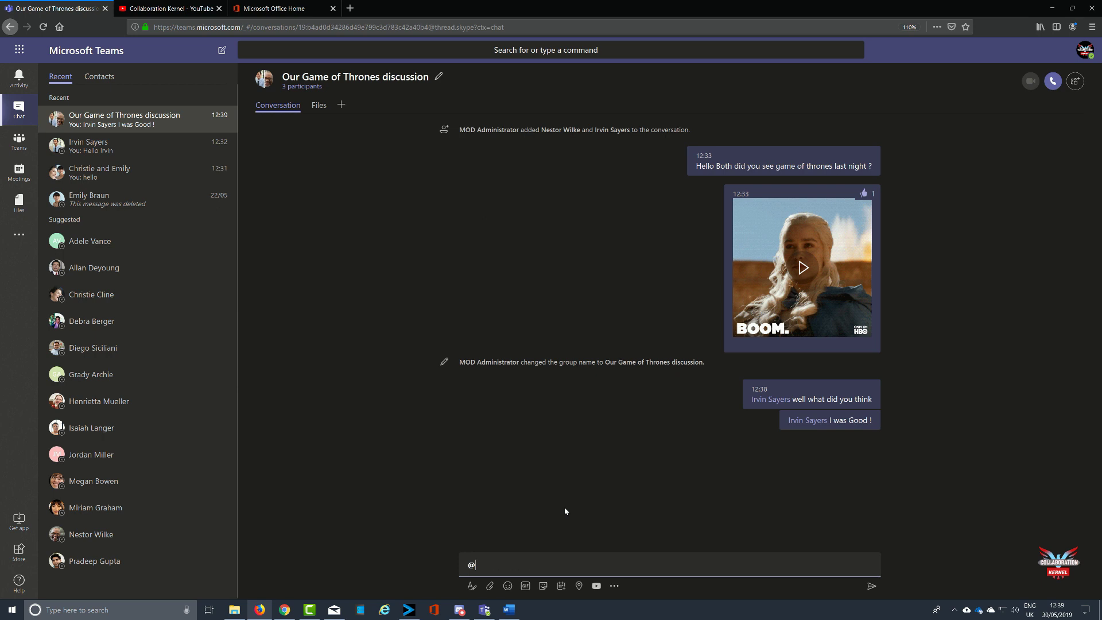
type("nestor")
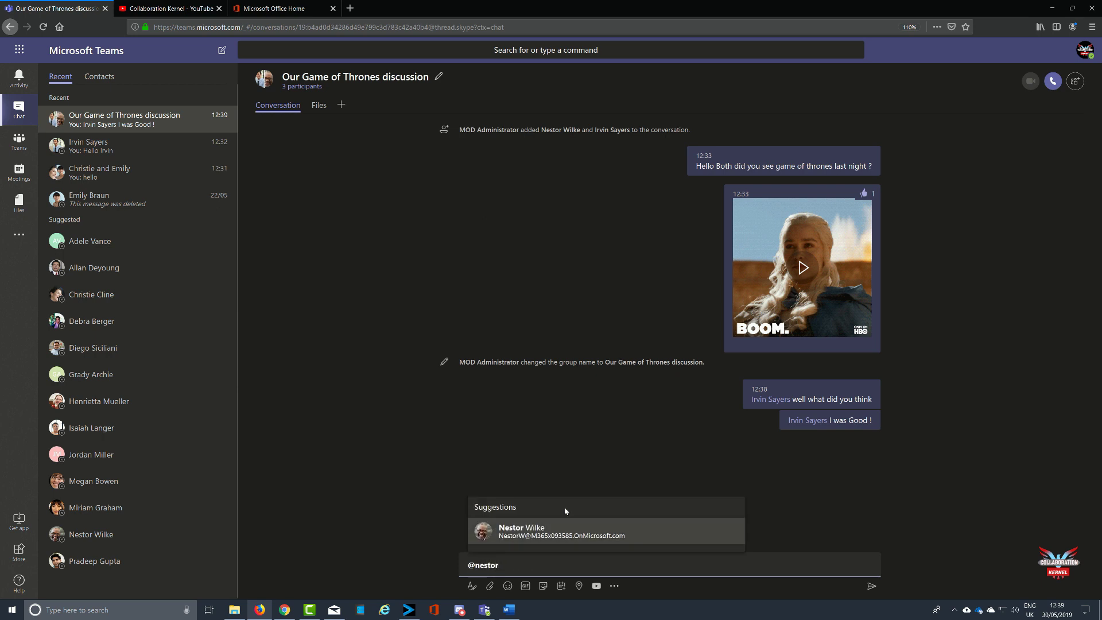
key("Return")
type("@i")
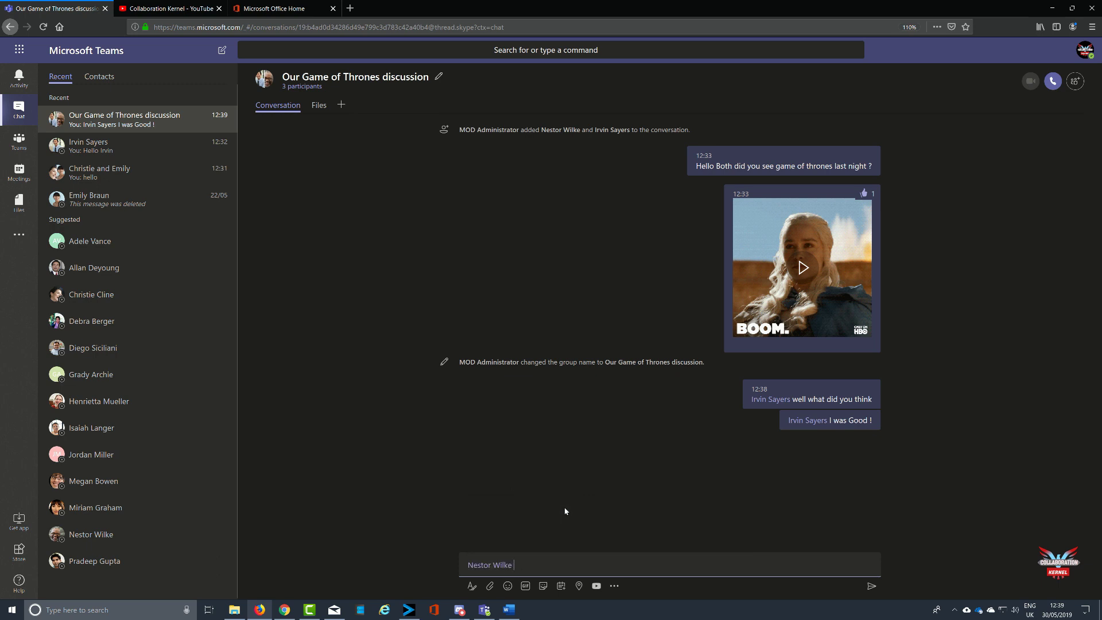
type("r")
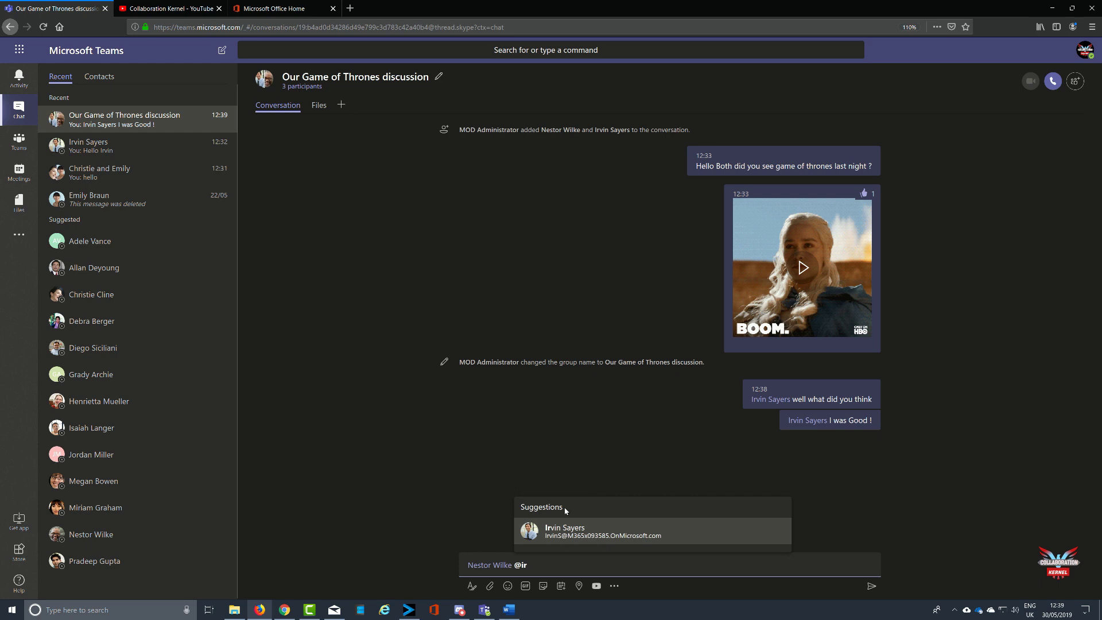
key("Return")
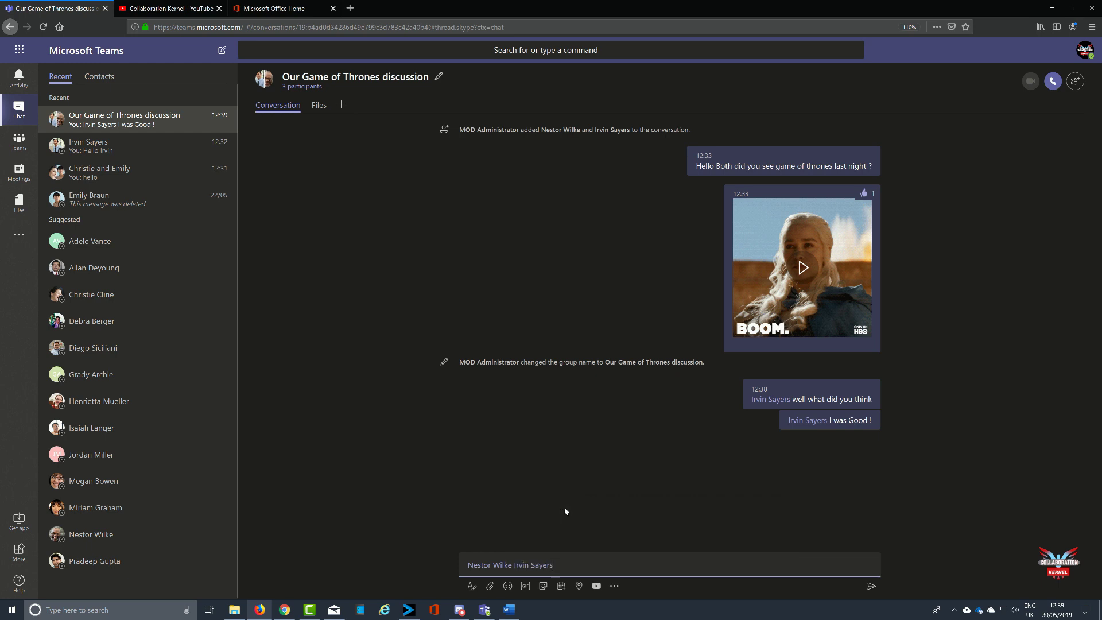
type("I could not believe it")
key("Return")
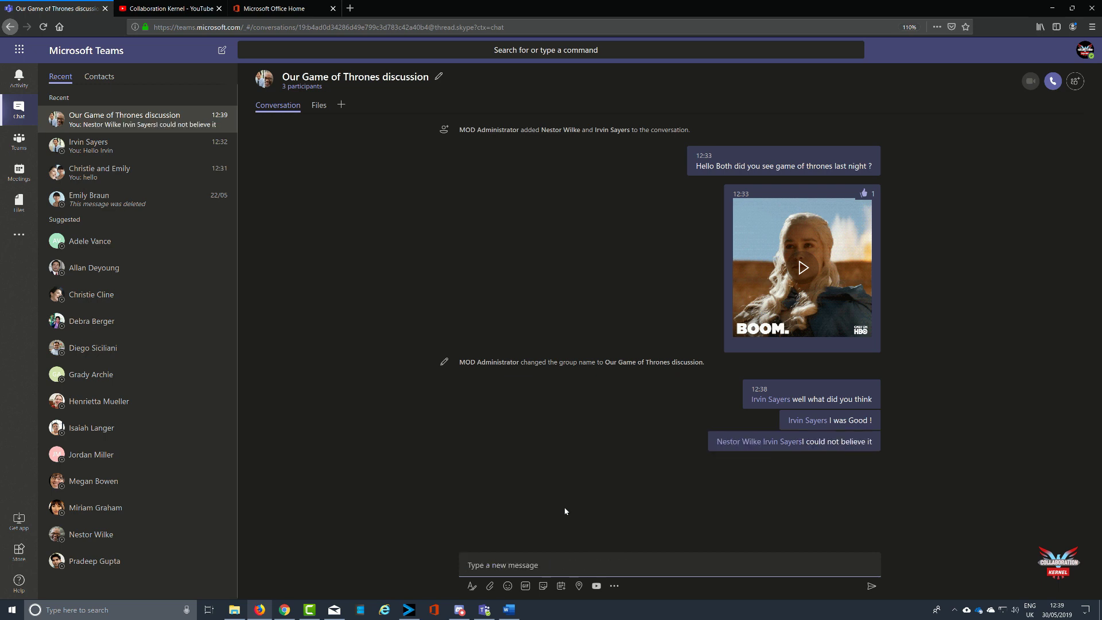
- Search the GIFs for "dragons" and send the fire-breathing dragon GIF to the group chat
left_click(525, 586)
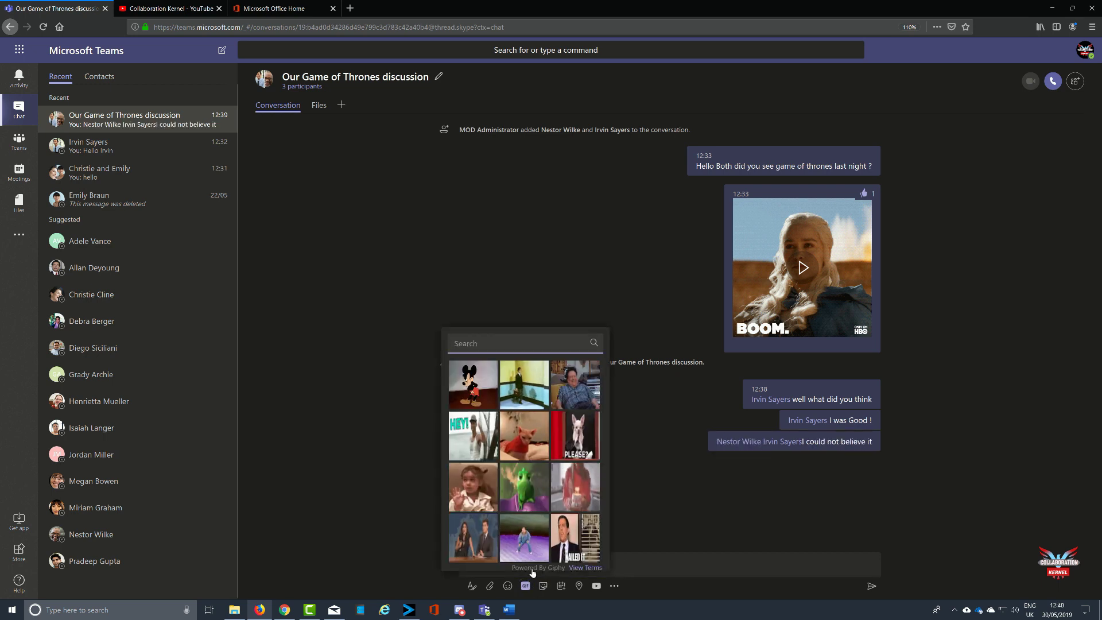
type("dragons")
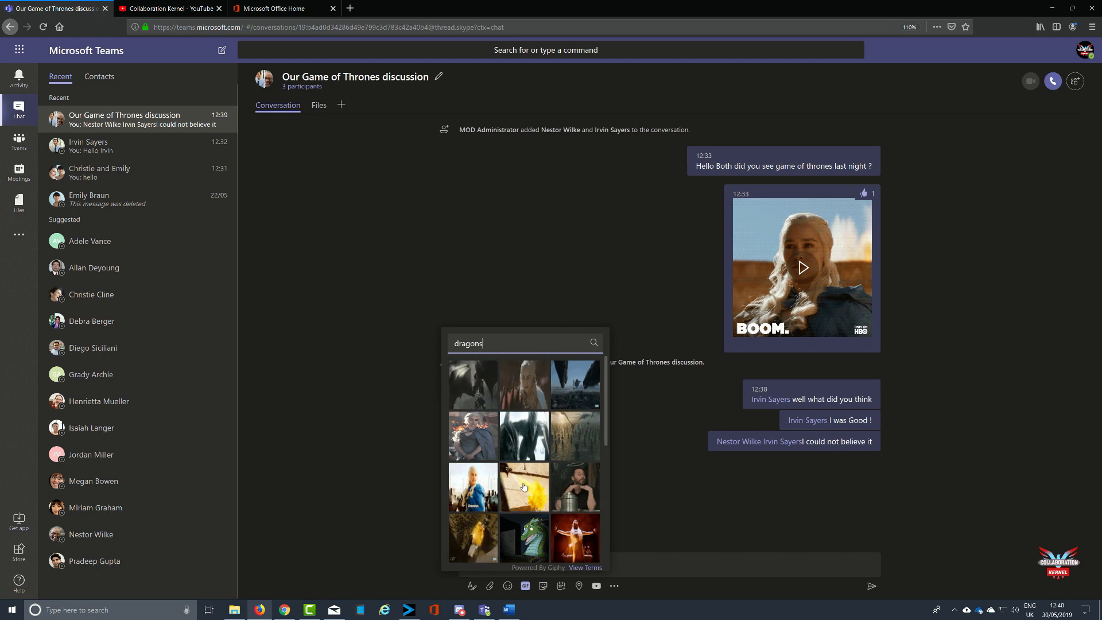
left_click(482, 393)
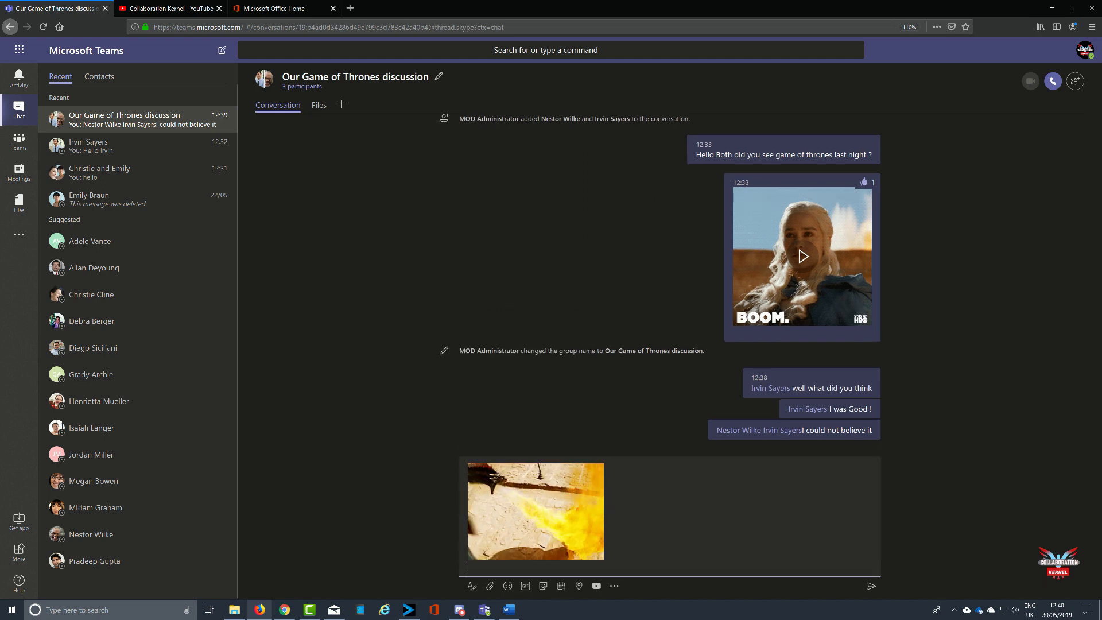
key("Return")
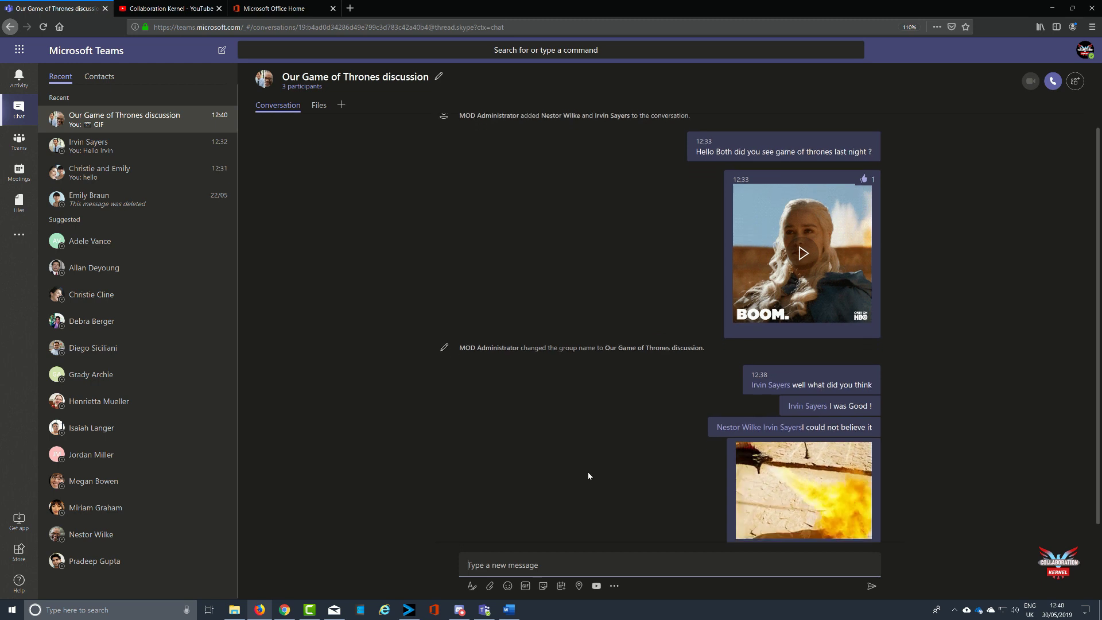
- Look over the suggested messaging apps for the group chat and its shared files
left_click(615, 586)
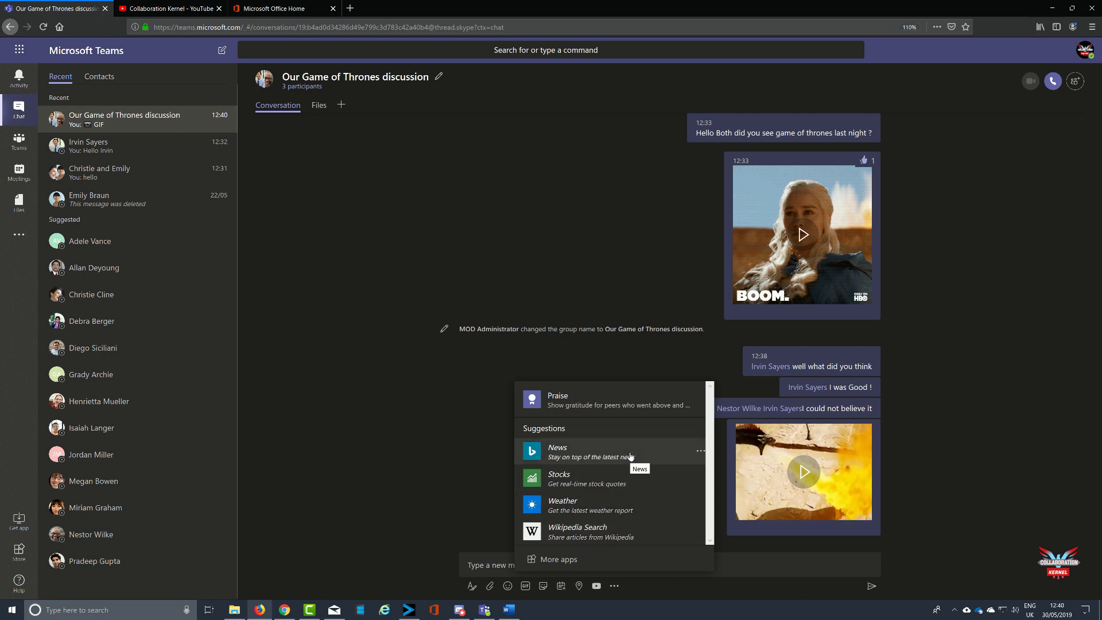
left_click(645, 368)
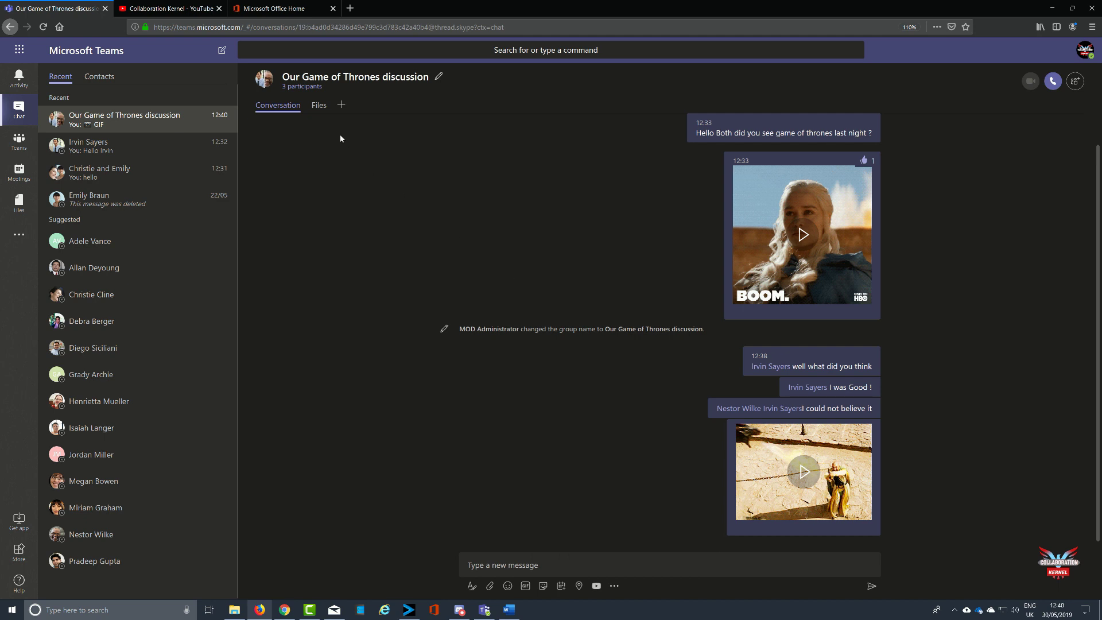
left_click(318, 105)
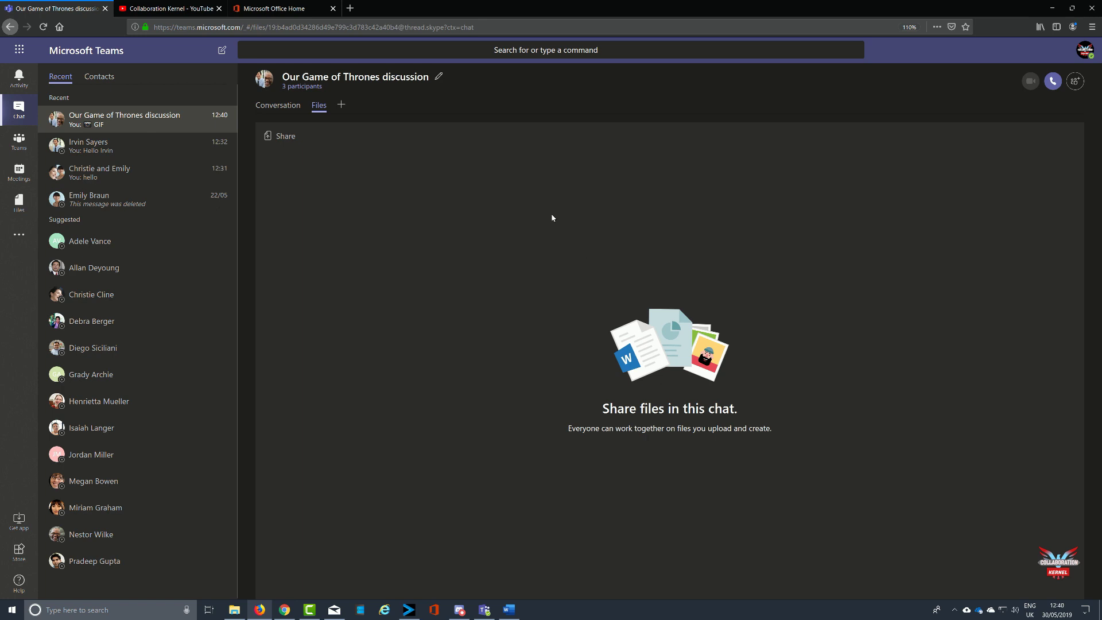
- Add a YouTube tab to the group chat, searching "Game of thrones" and choosing the season eight episode 6 serious Q&A video
left_click(341, 105)
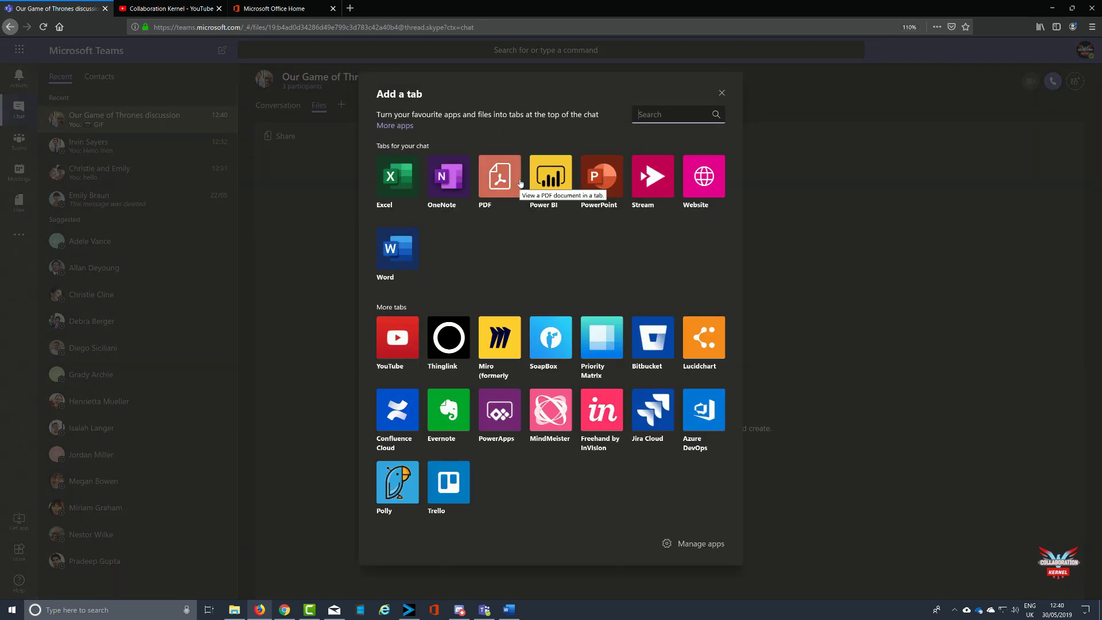
left_click(405, 343)
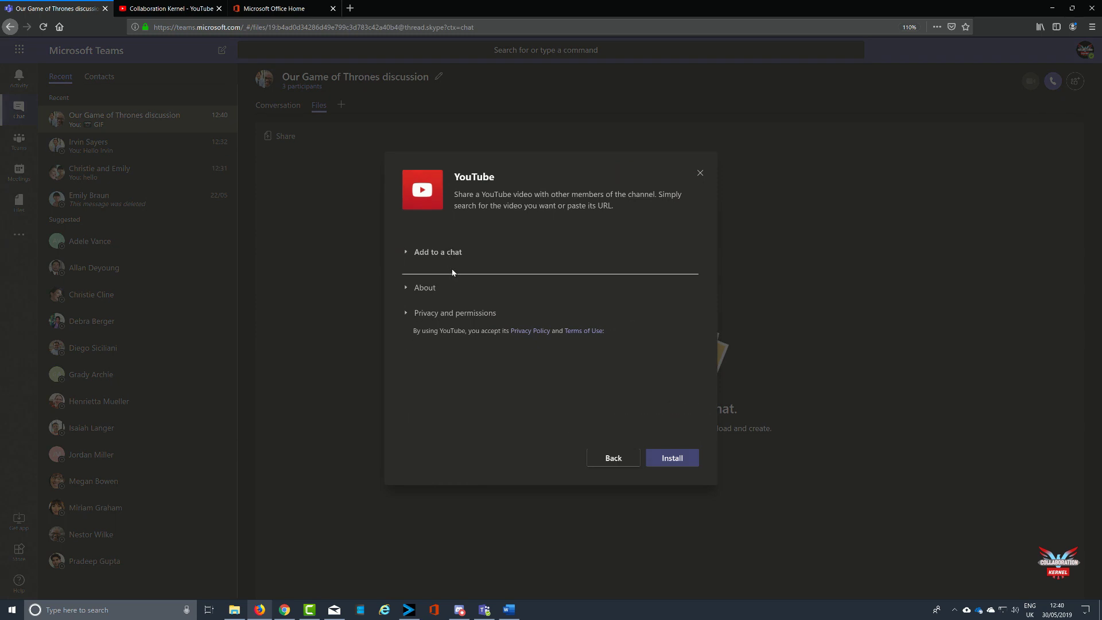
left_click(452, 256)
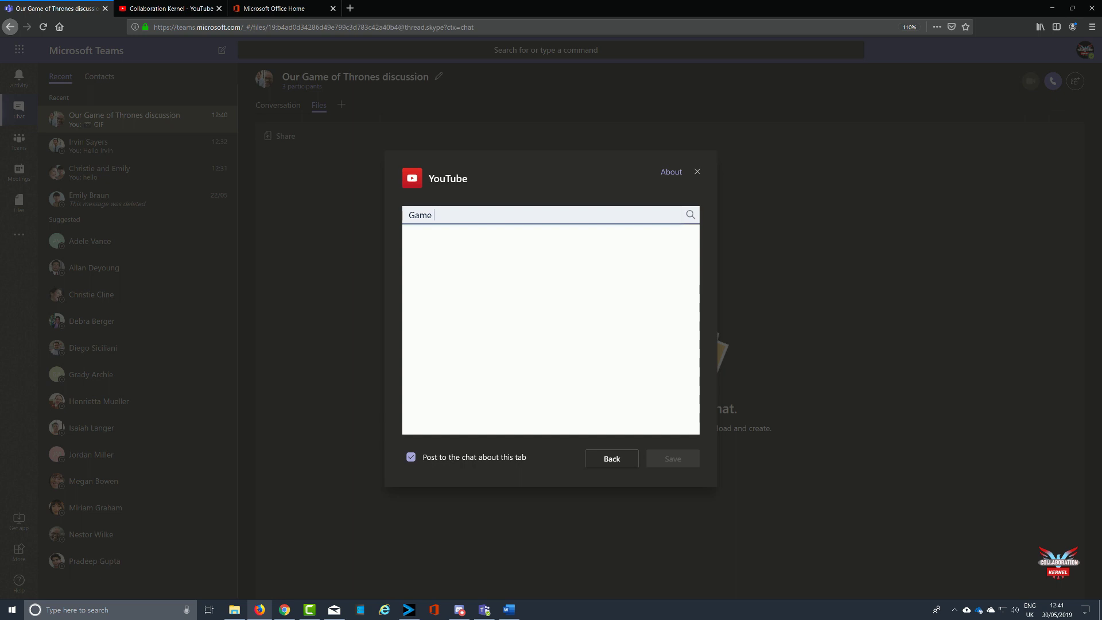
type("f thrones")
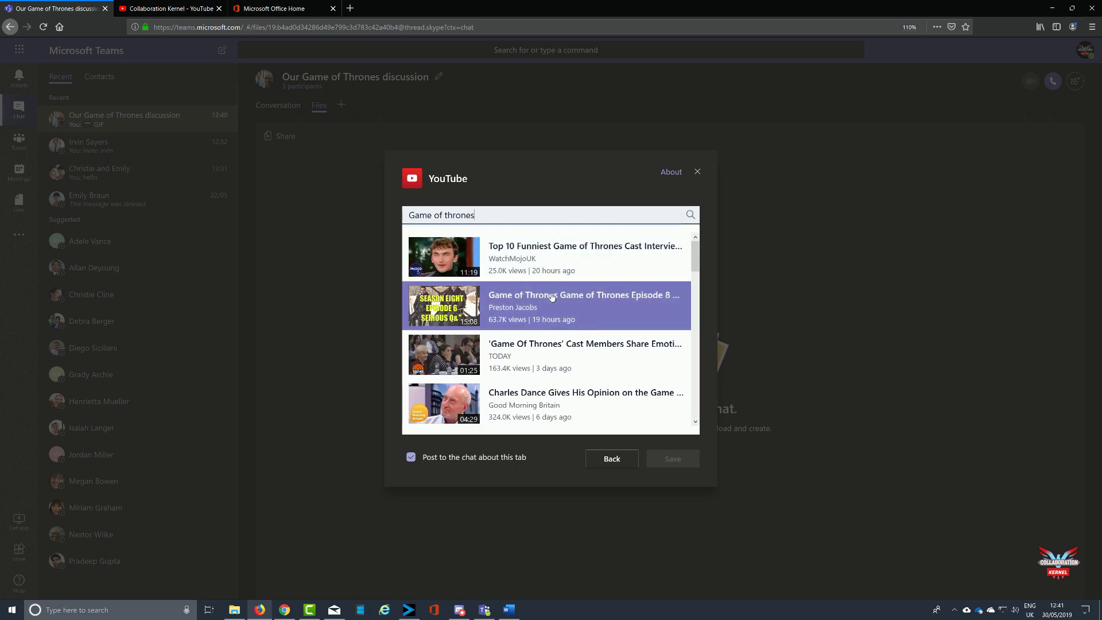
left_click(566, 308)
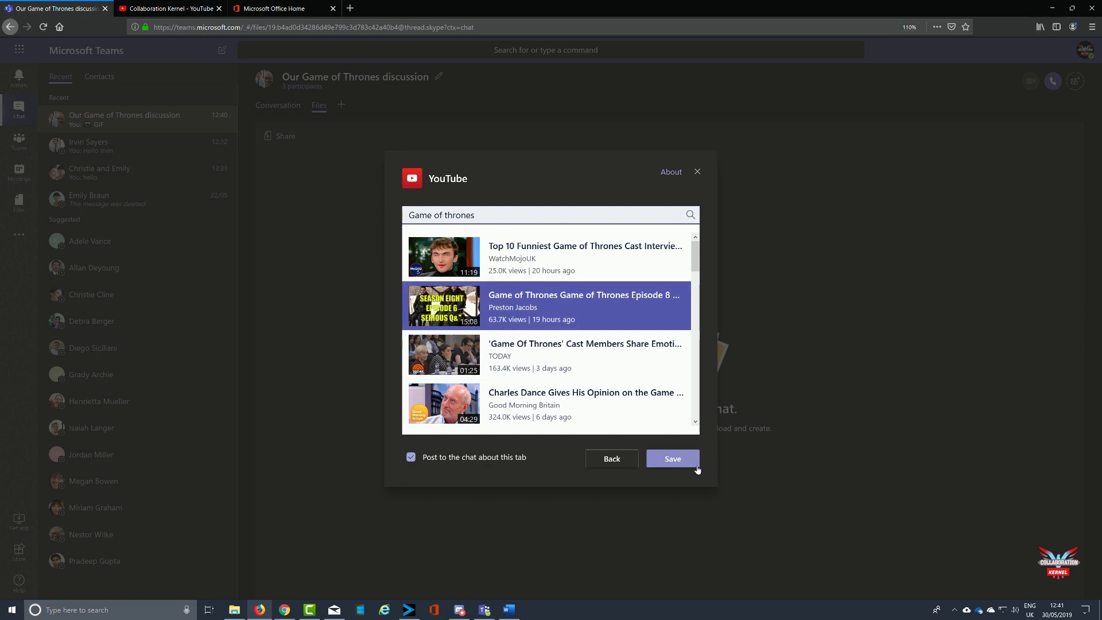
left_click(669, 459)
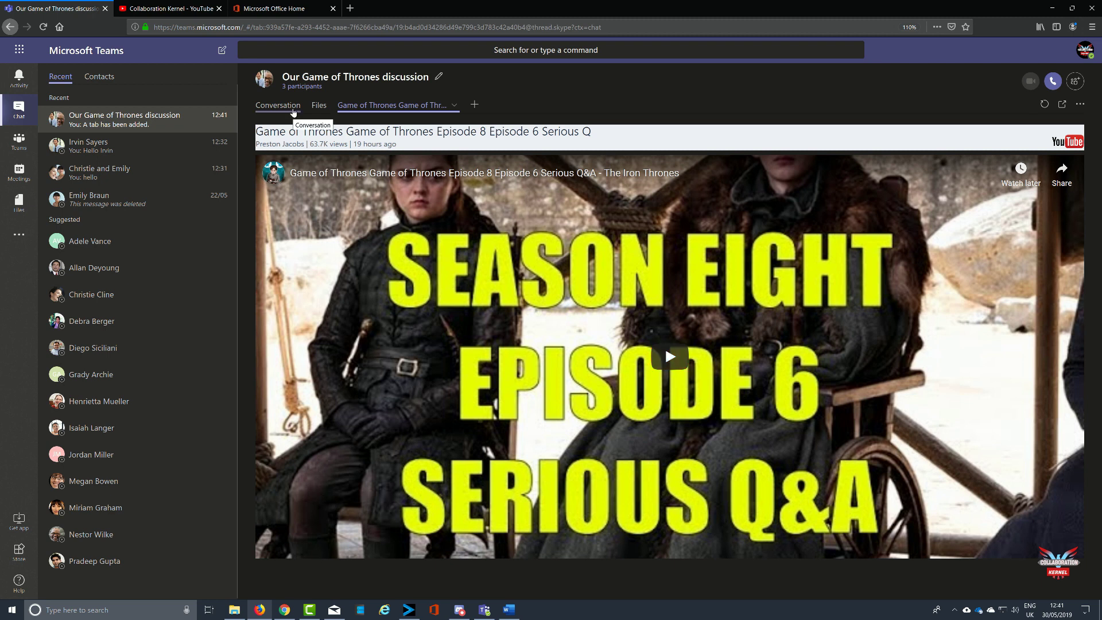
- Check the additional options of the YouTube tab and return to the group conversation
left_click(1080, 105)
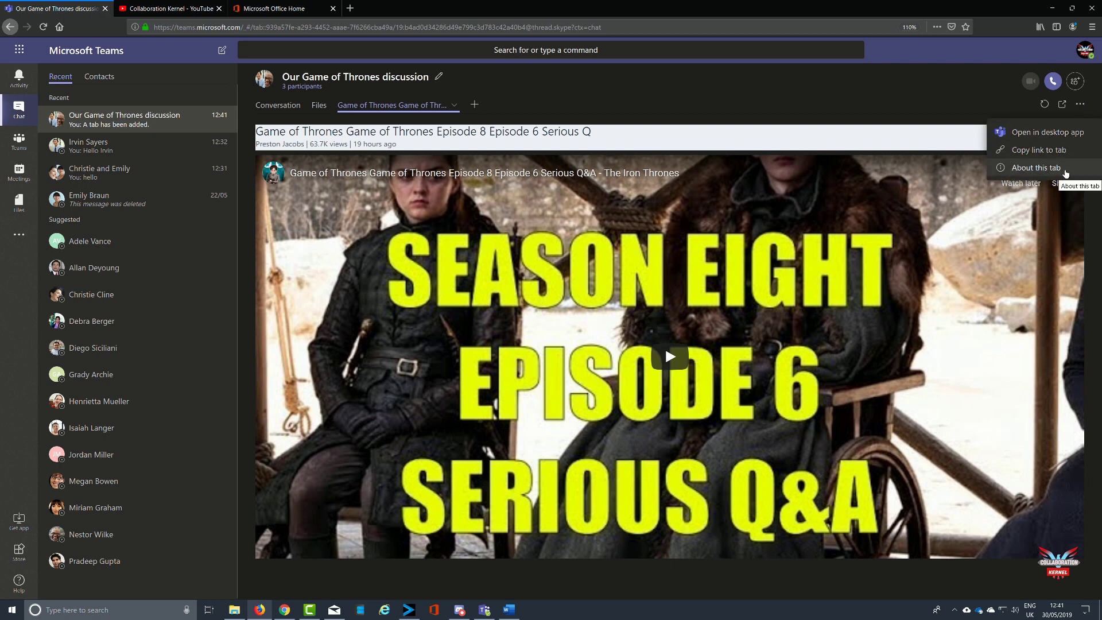
left_click(317, 105)
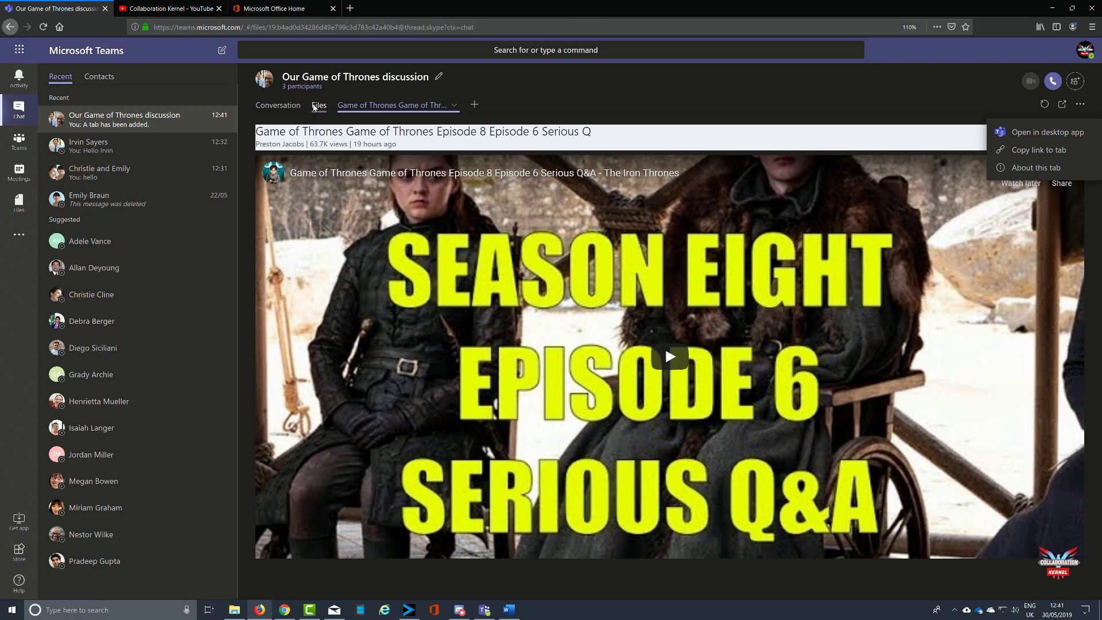
left_click(285, 106)
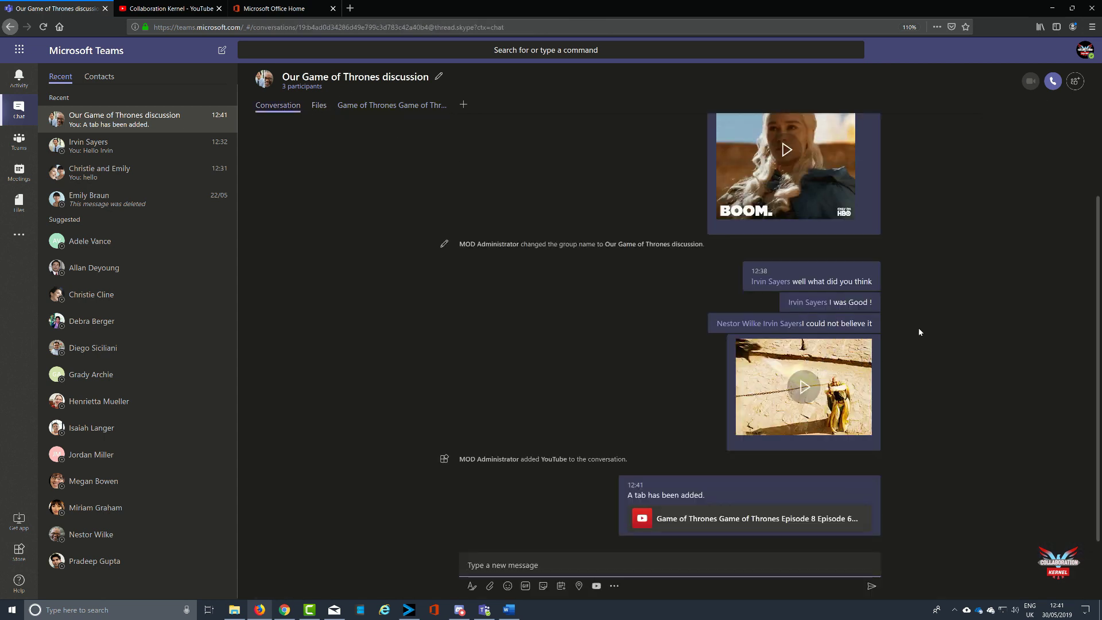
- Search for a new participant for the group chat and select the Senior Engineer
left_click(1075, 81)
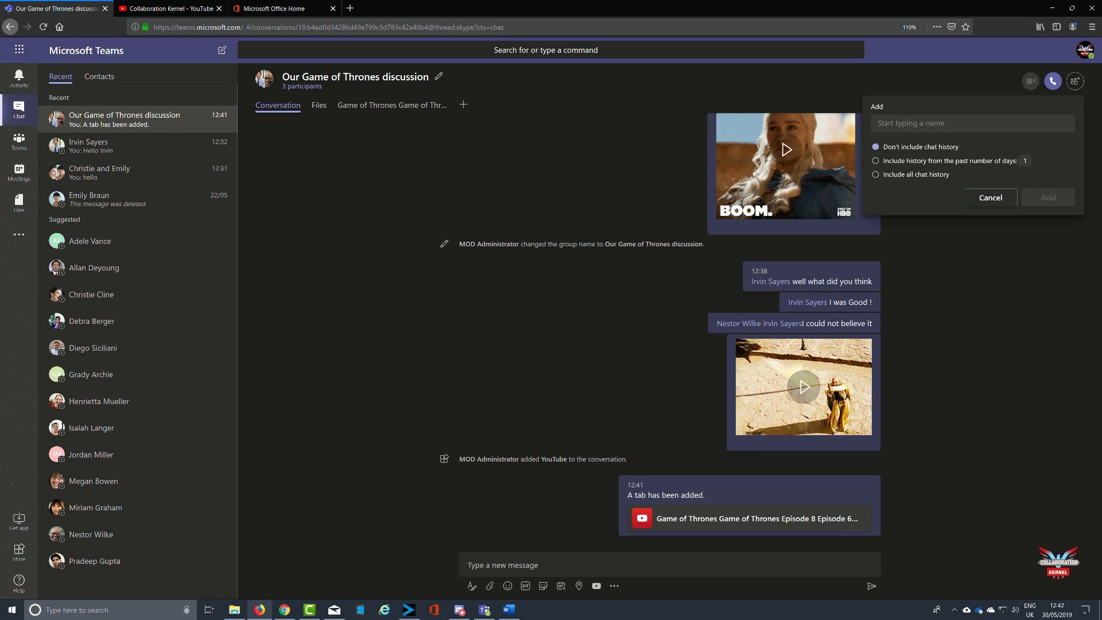
left_click(877, 123)
type("jo")
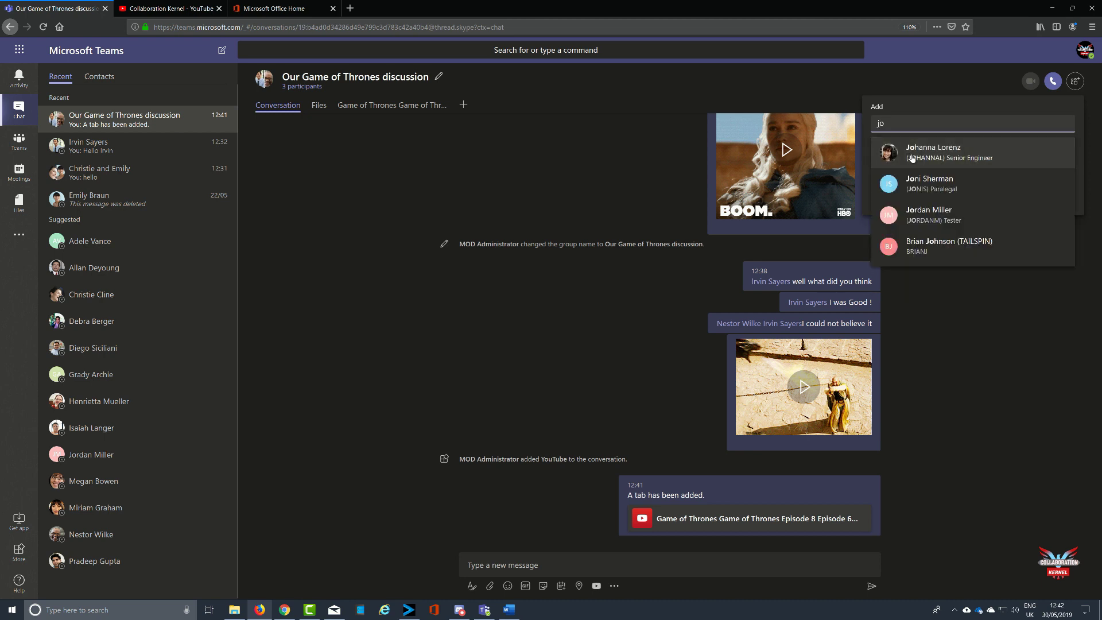
left_click(913, 159)
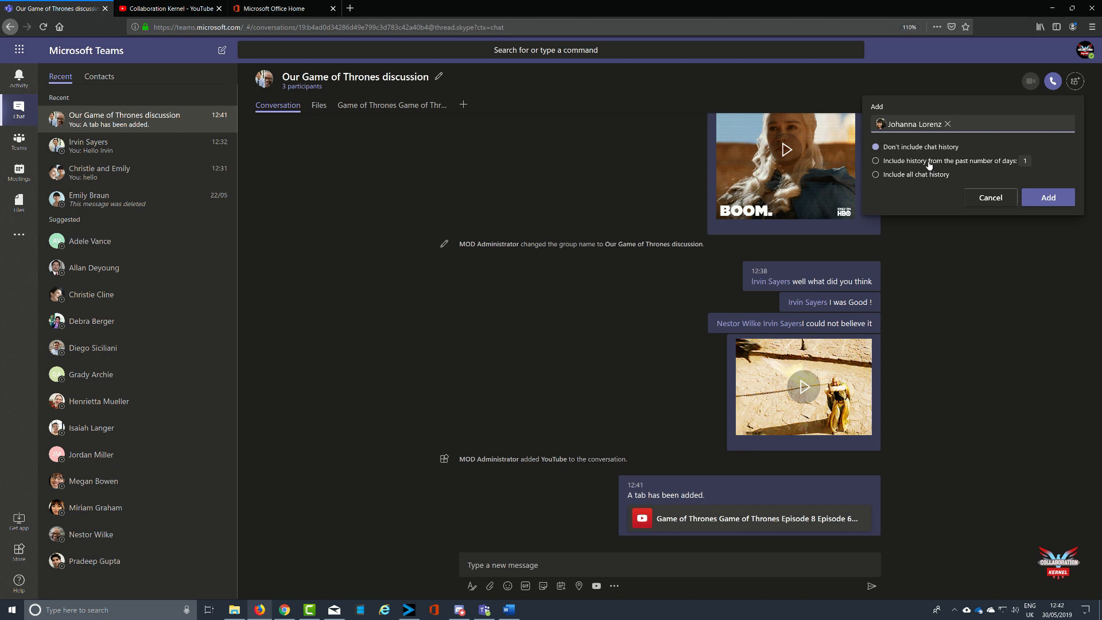
- Set the chat history shared with the new participant to the past 7 days
left_click(1026, 162)
left_click(877, 161)
double_click(1025, 160)
type("7")
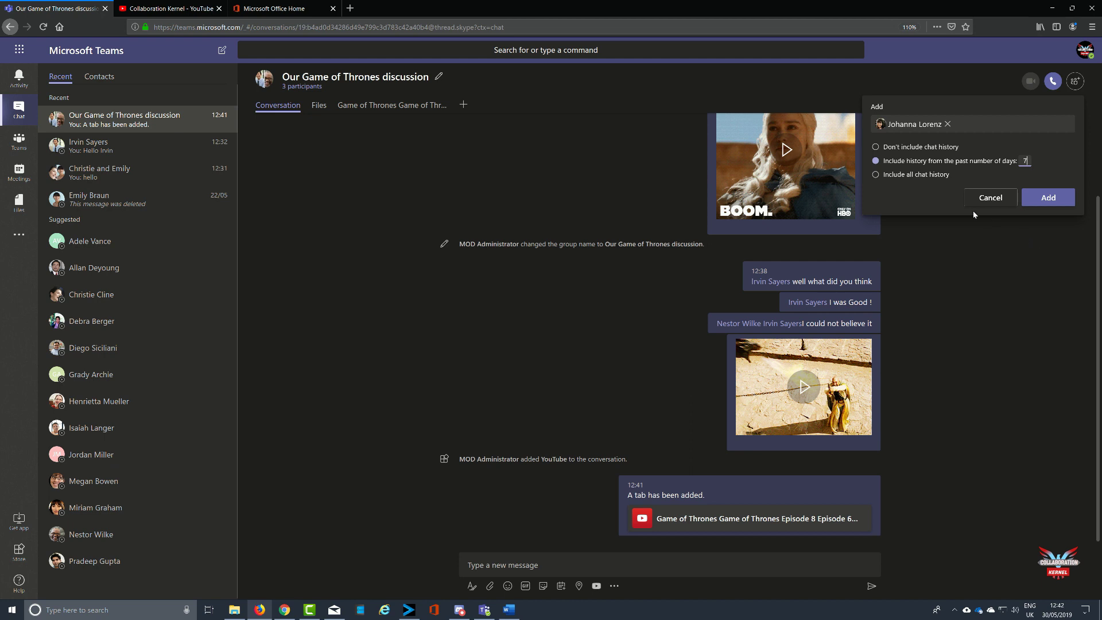
- Include all chat history and add the selected Senior Engineer to the group chat
left_click(876, 147)
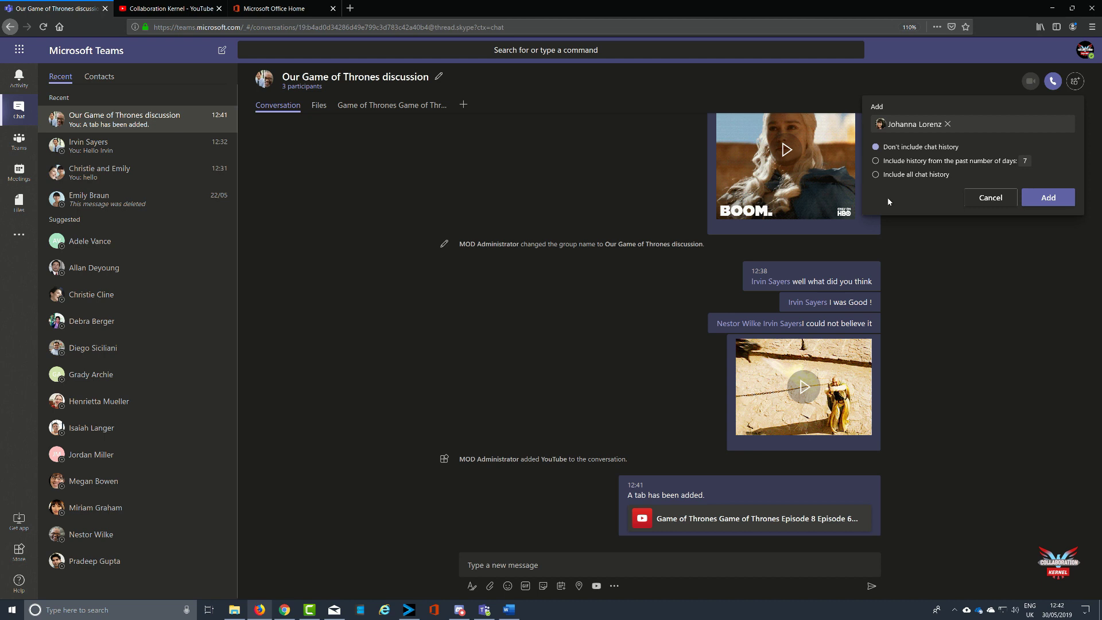
left_click(876, 175)
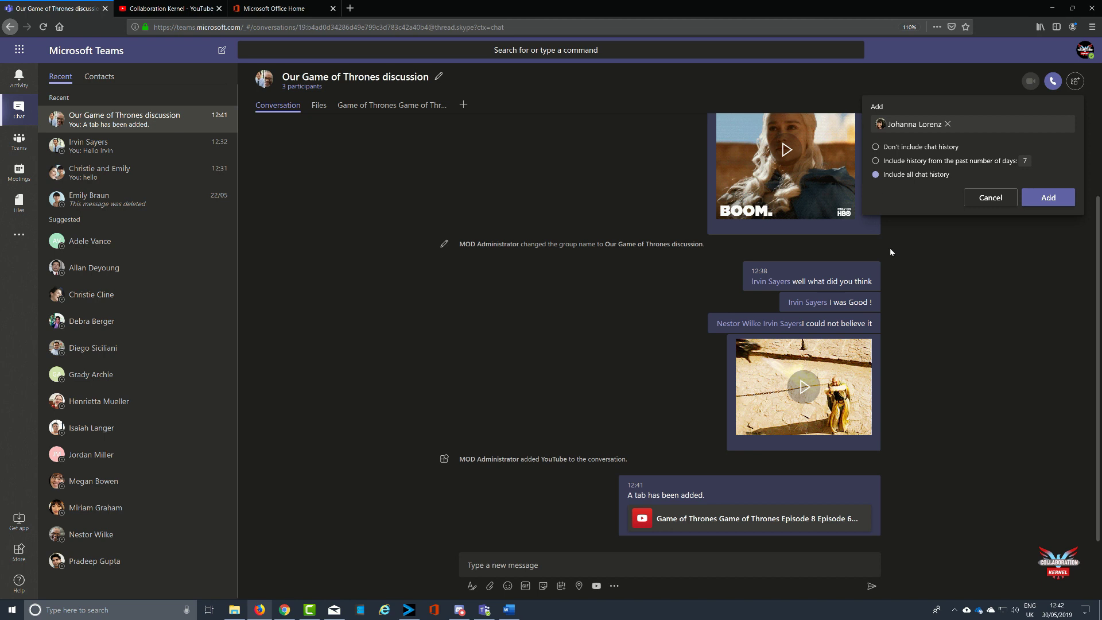
left_click(1048, 197)
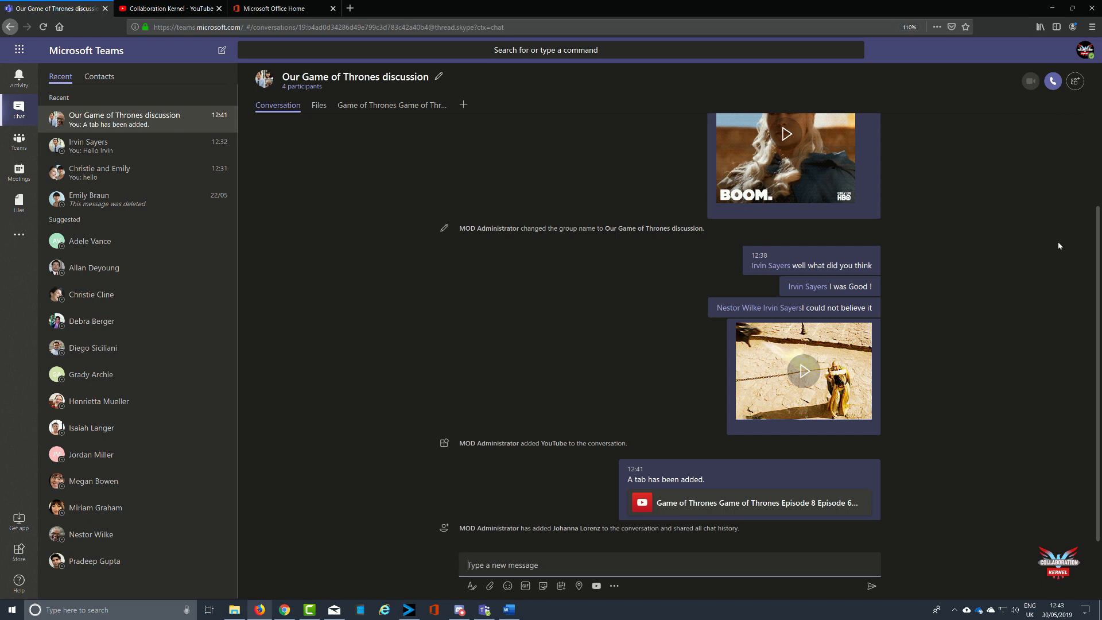
- Send the clenched-fist toddler meme with the top caption "Good Stuff" and the bottom caption "Eh"
left_click(543, 586)
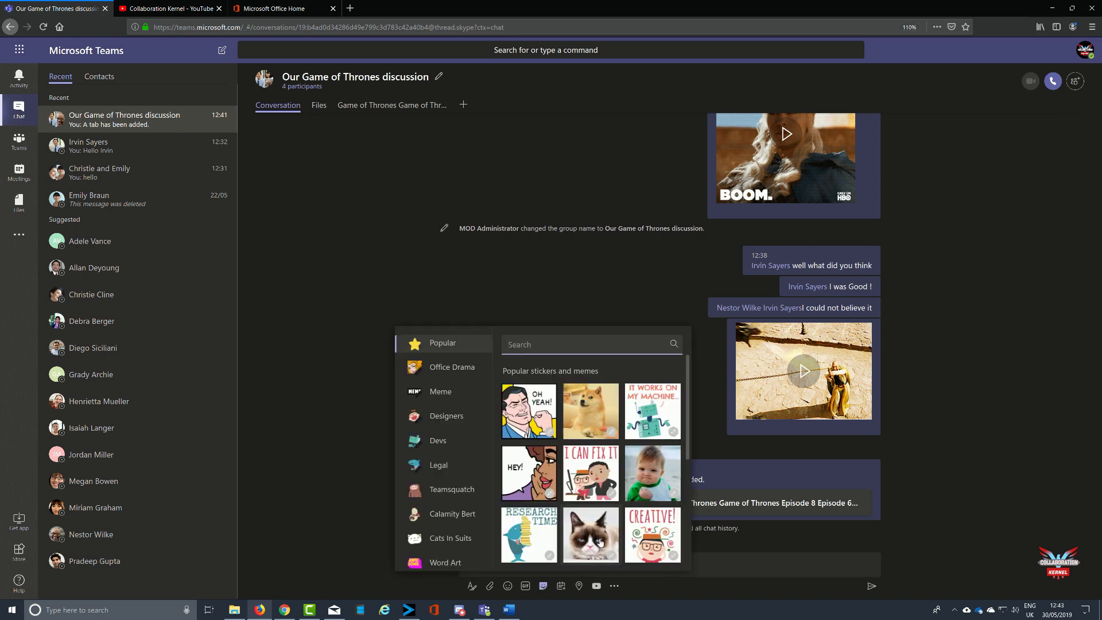
left_click(652, 473)
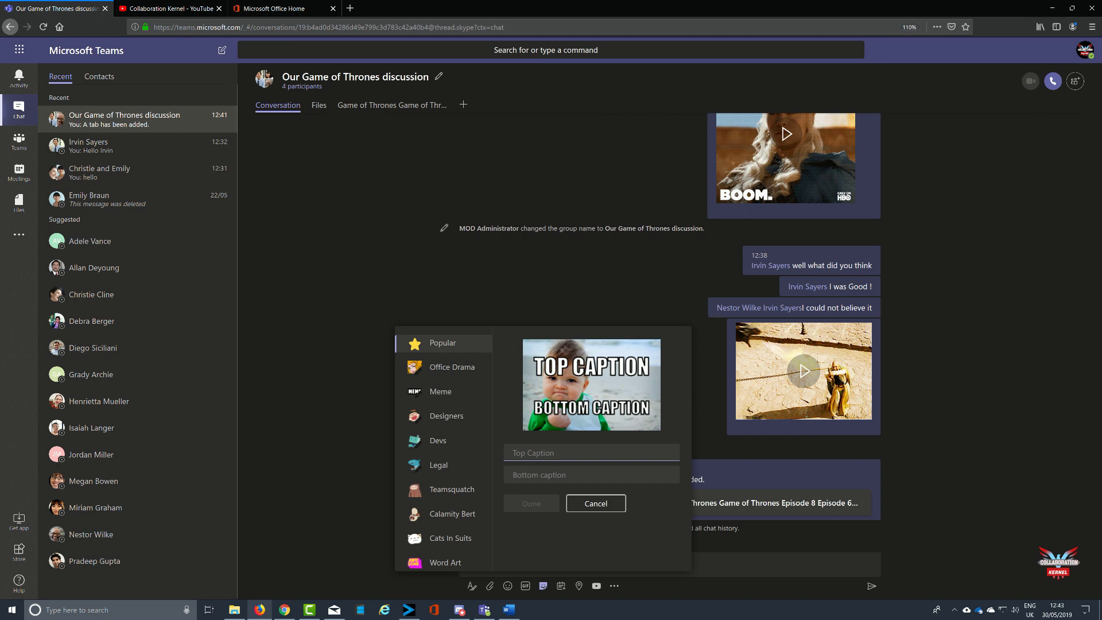
type("Good")
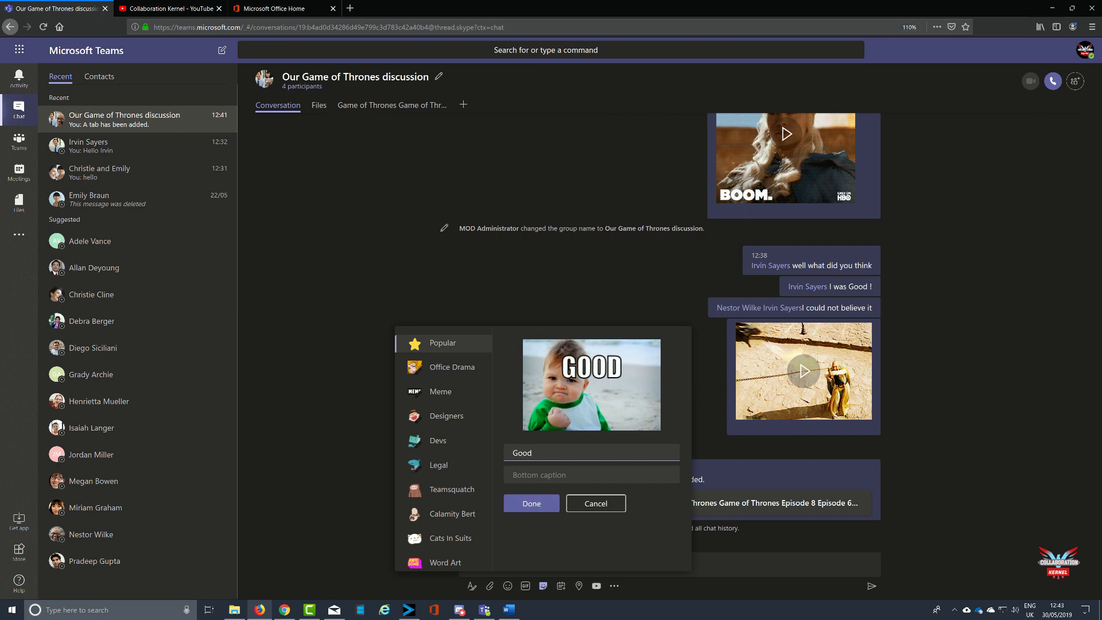
type(" Stuff")
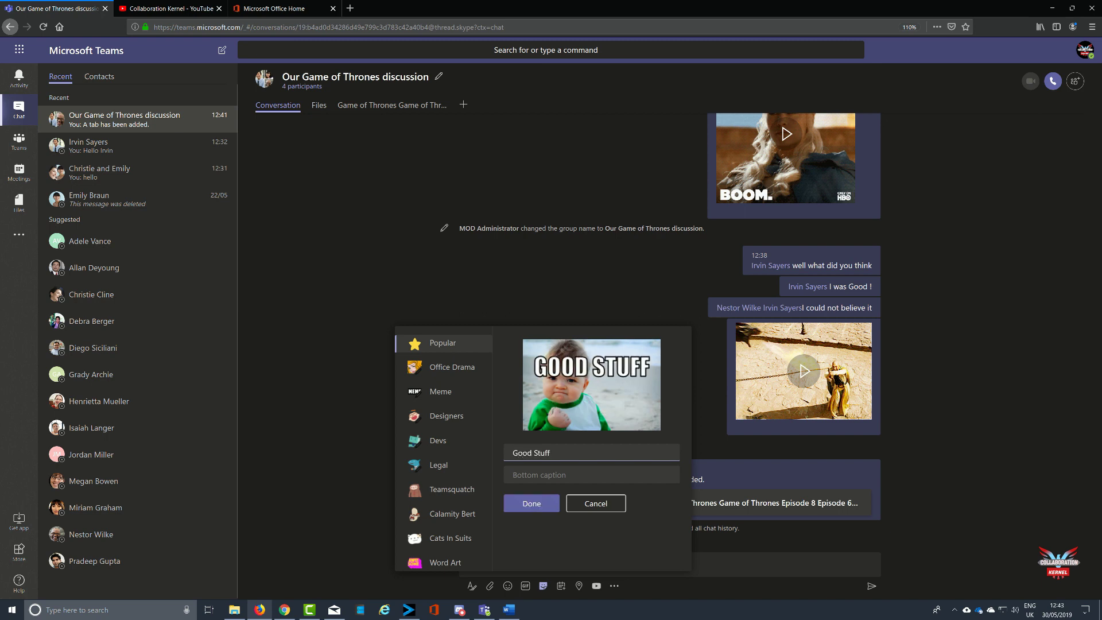
left_click(591, 475)
type("Eh")
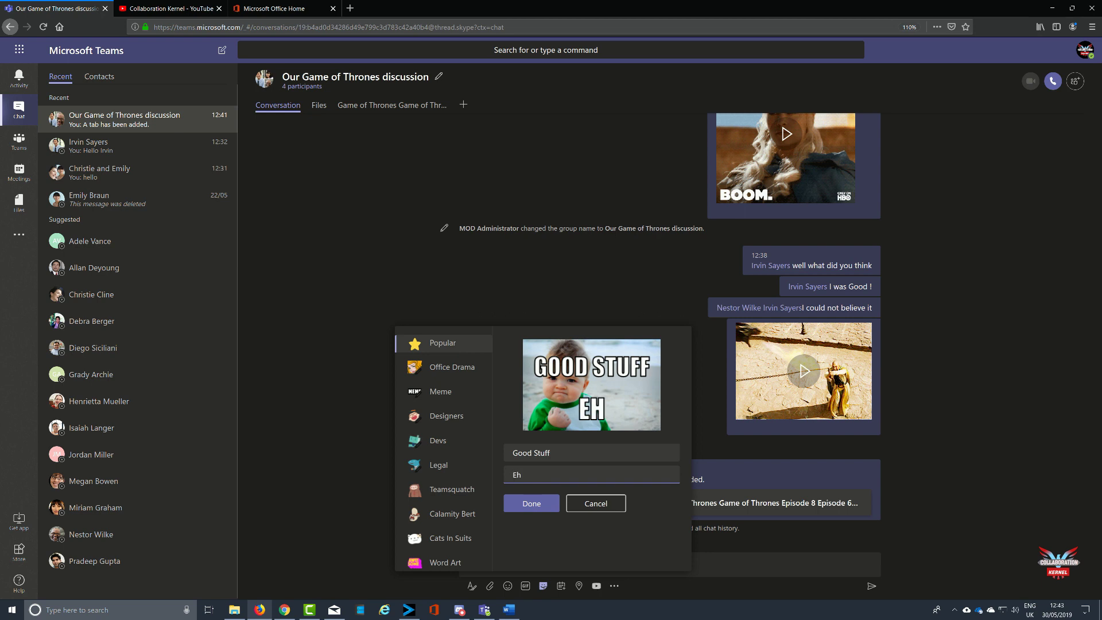
left_click(535, 505)
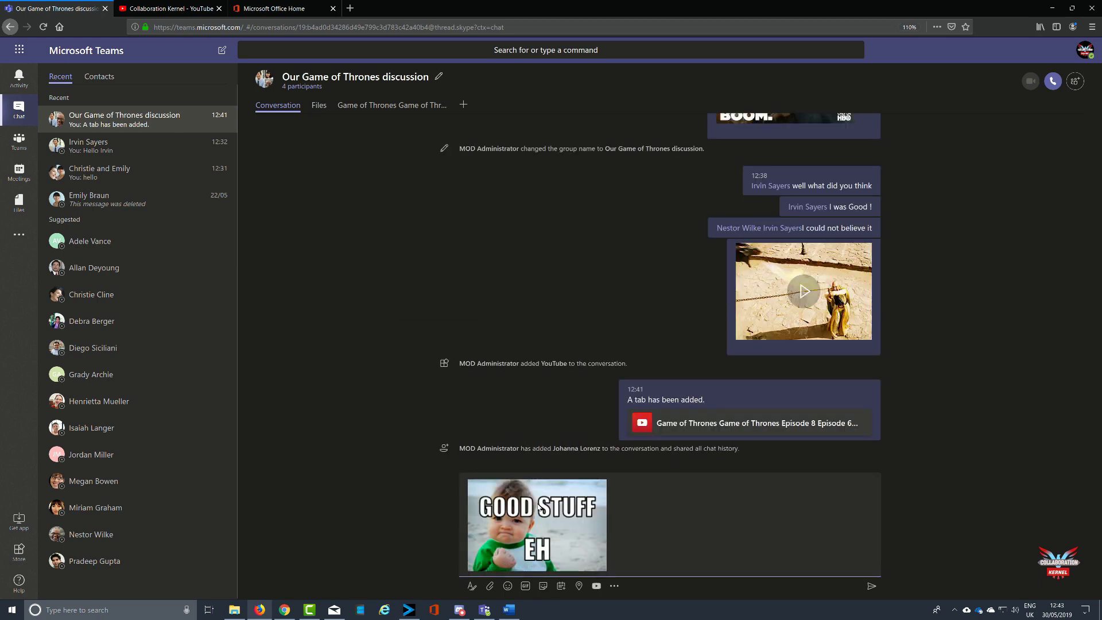
left_click(872, 586)
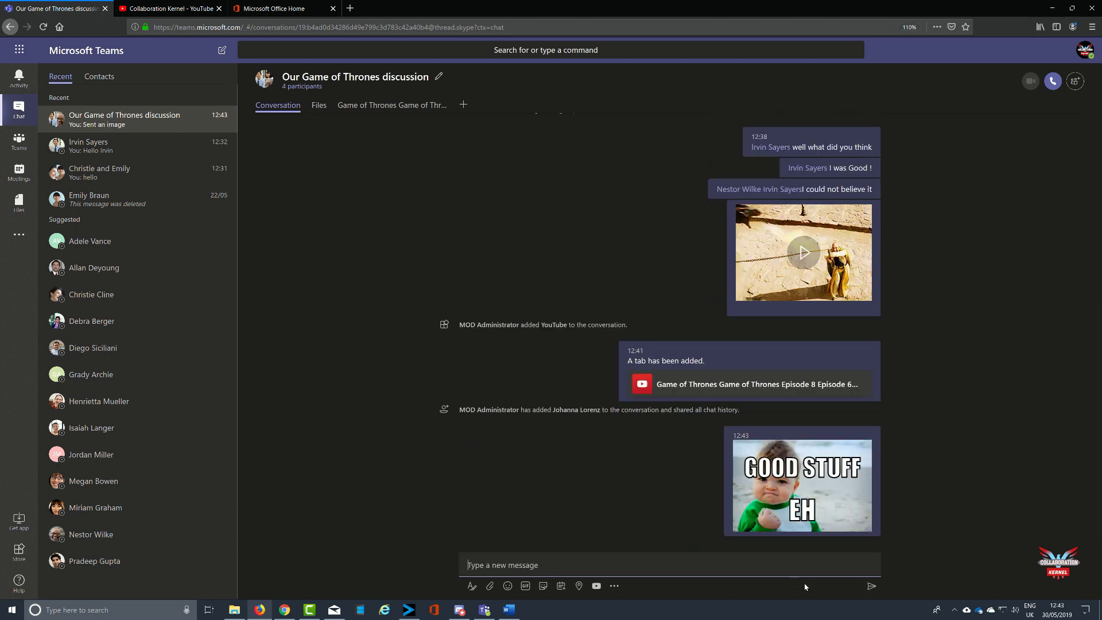
- Send a thumbs-up emoji to the group chat
left_click(508, 586)
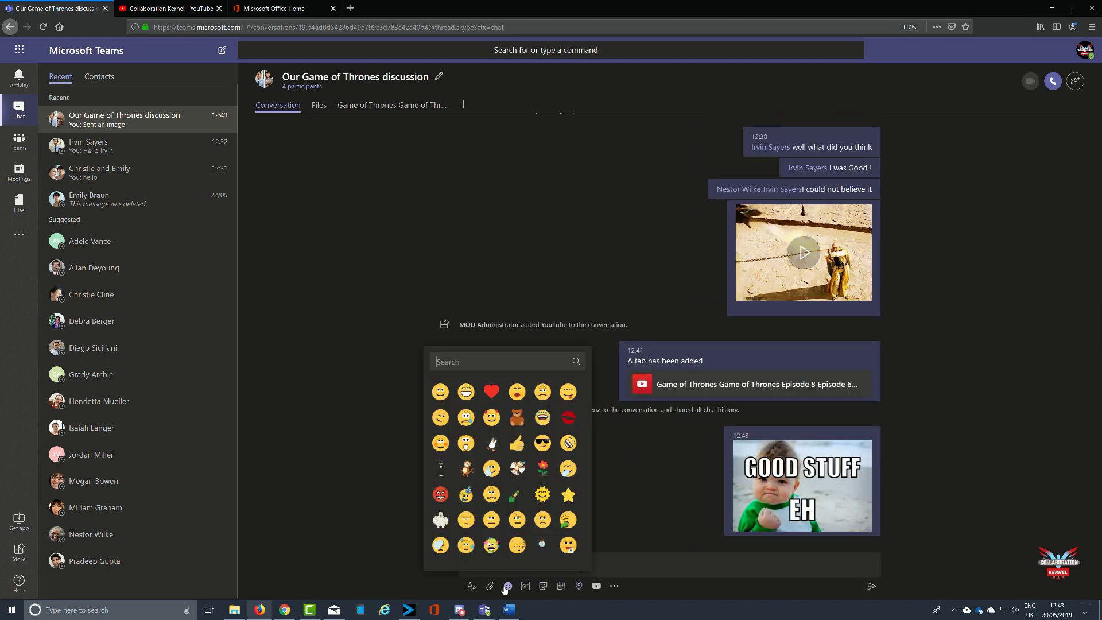
left_click(511, 465)
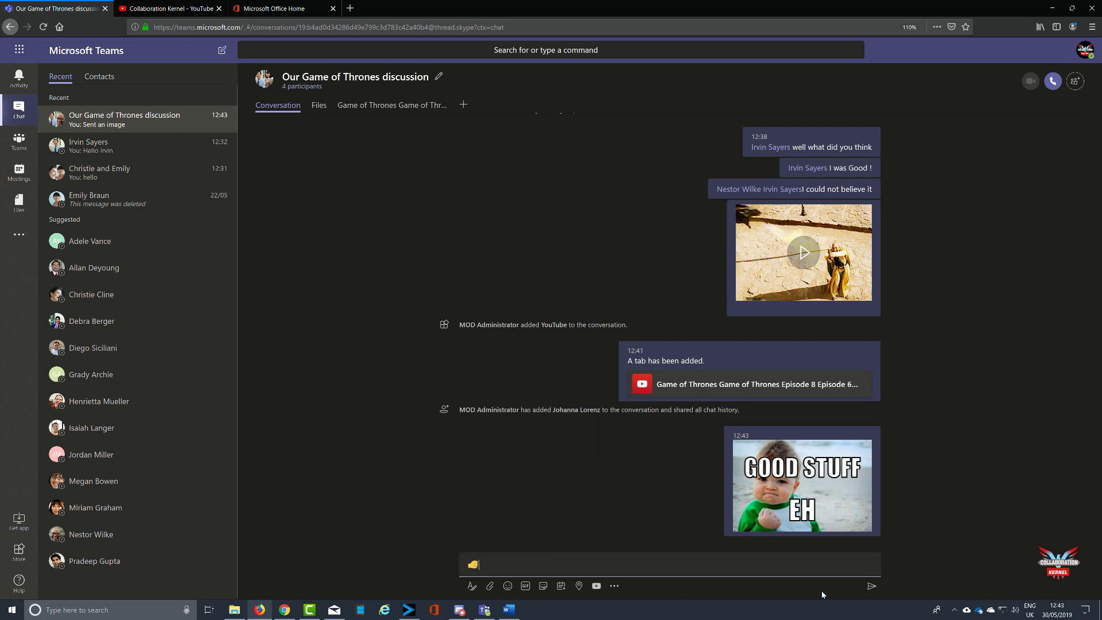
left_click(872, 586)
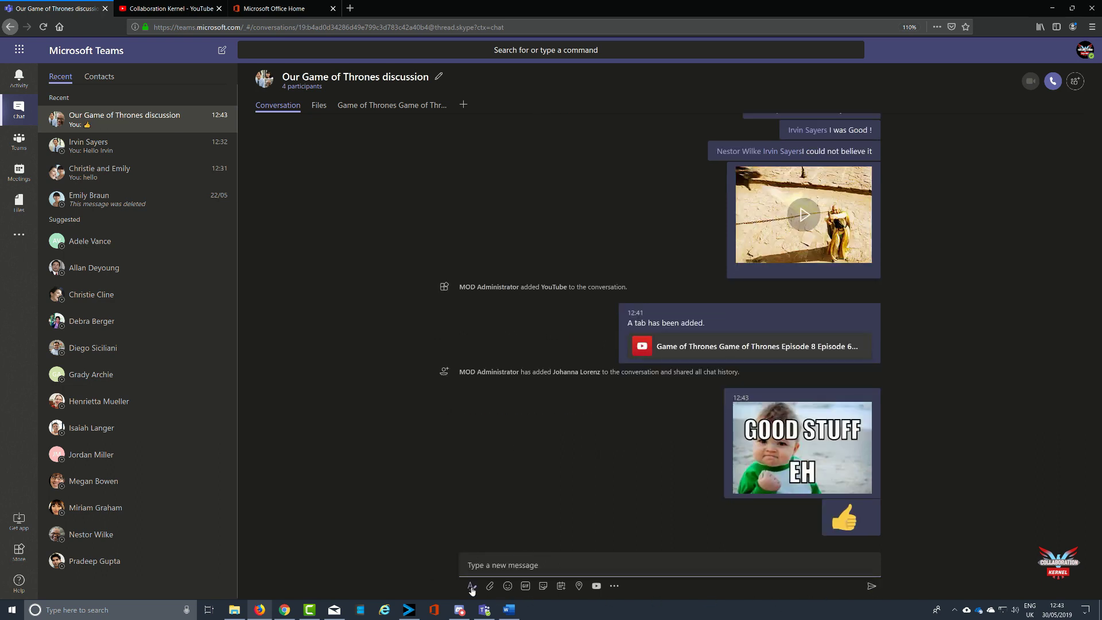
- Look at the expanded message formatting options, discard the empty draft, and view the file attachment sources
left_click(472, 586)
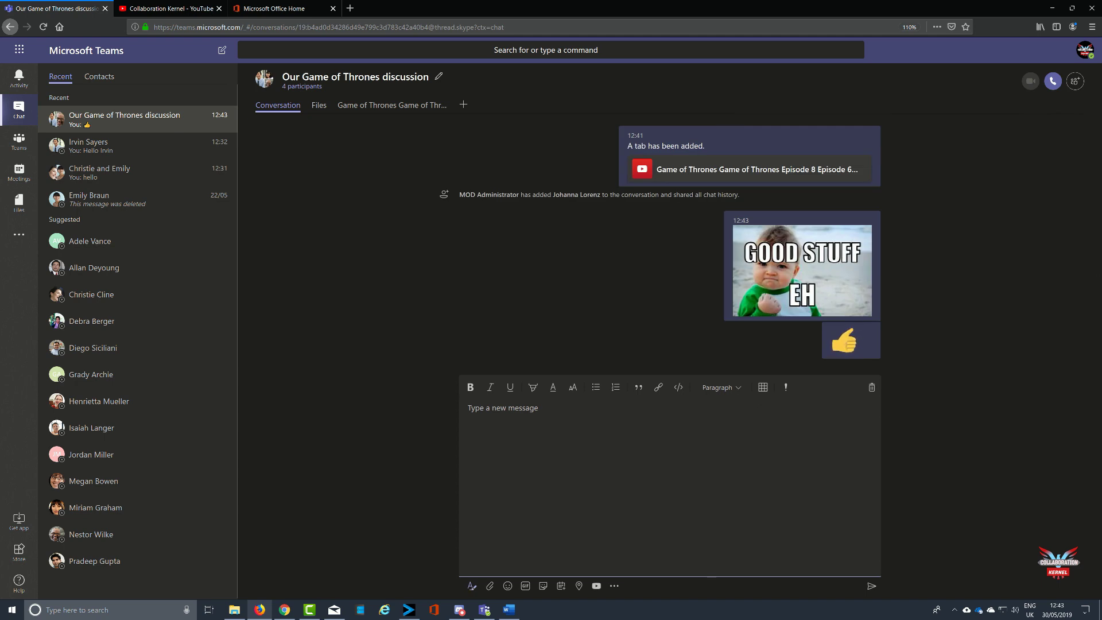
left_click(872, 388)
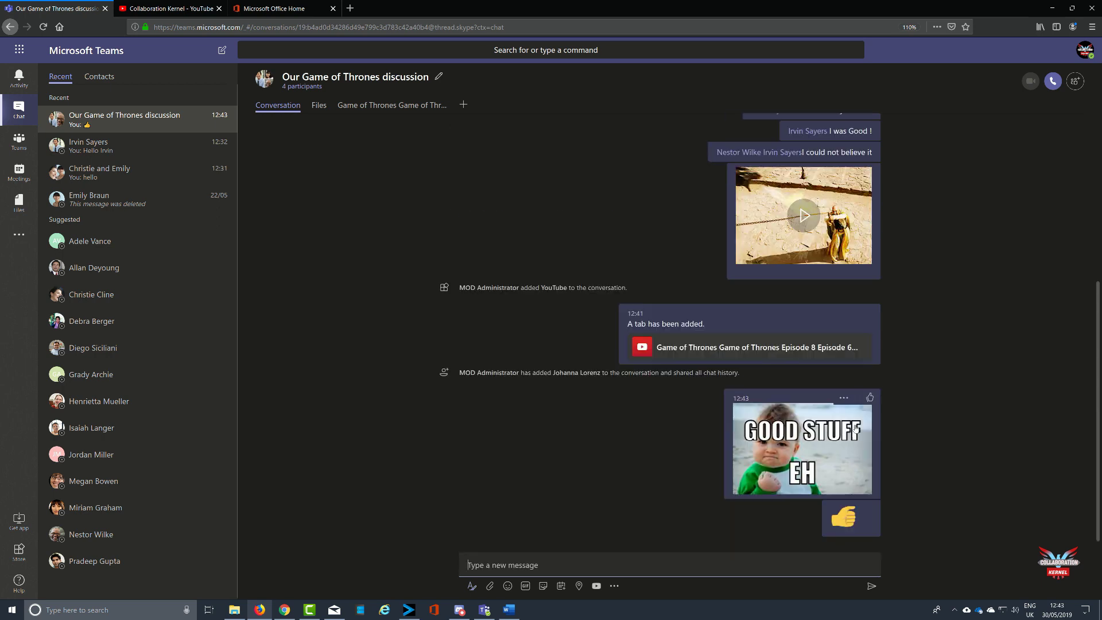
left_click(490, 587)
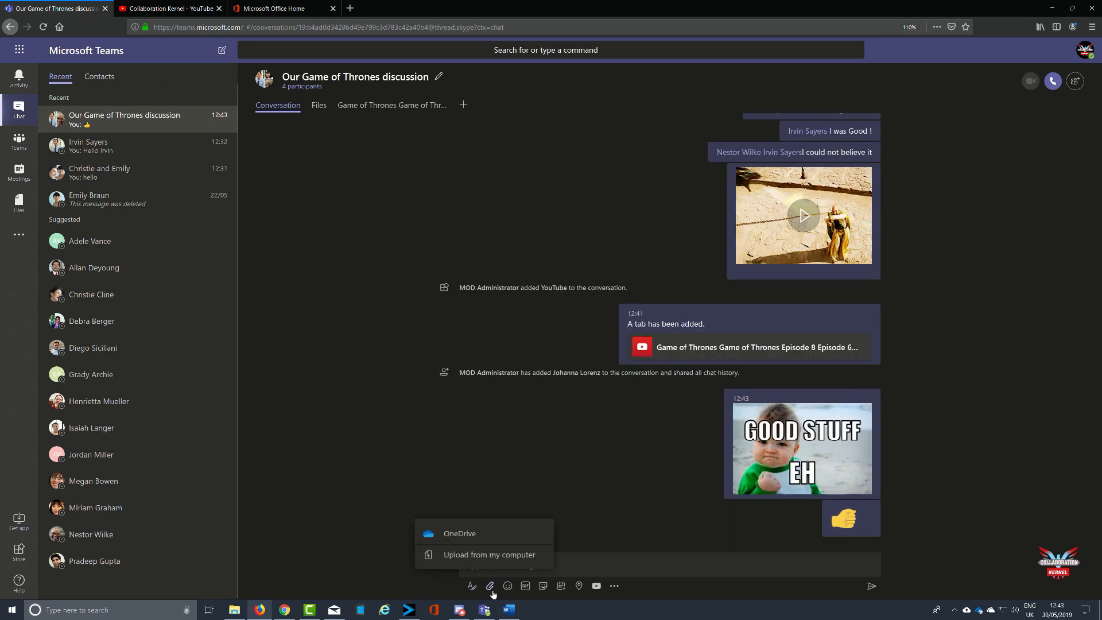
- Create a new meeting for the group chat titled "re runs of Game of thrones" with the details "Sky Alantic Reruns !"
left_click(564, 589)
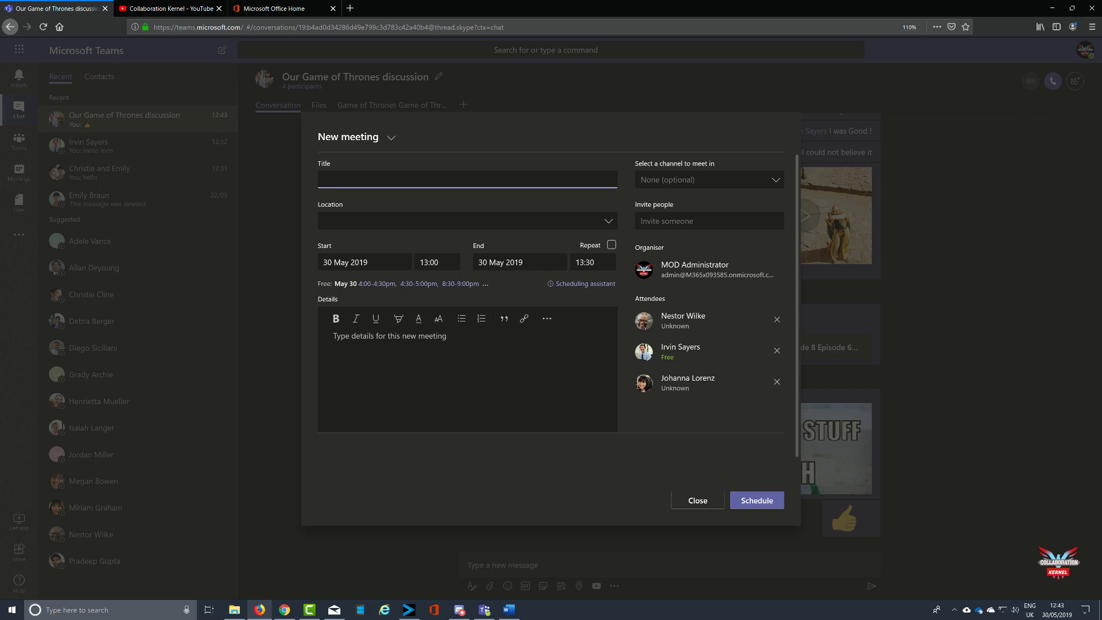
type("re runs of Game of thrones")
key("Tab")
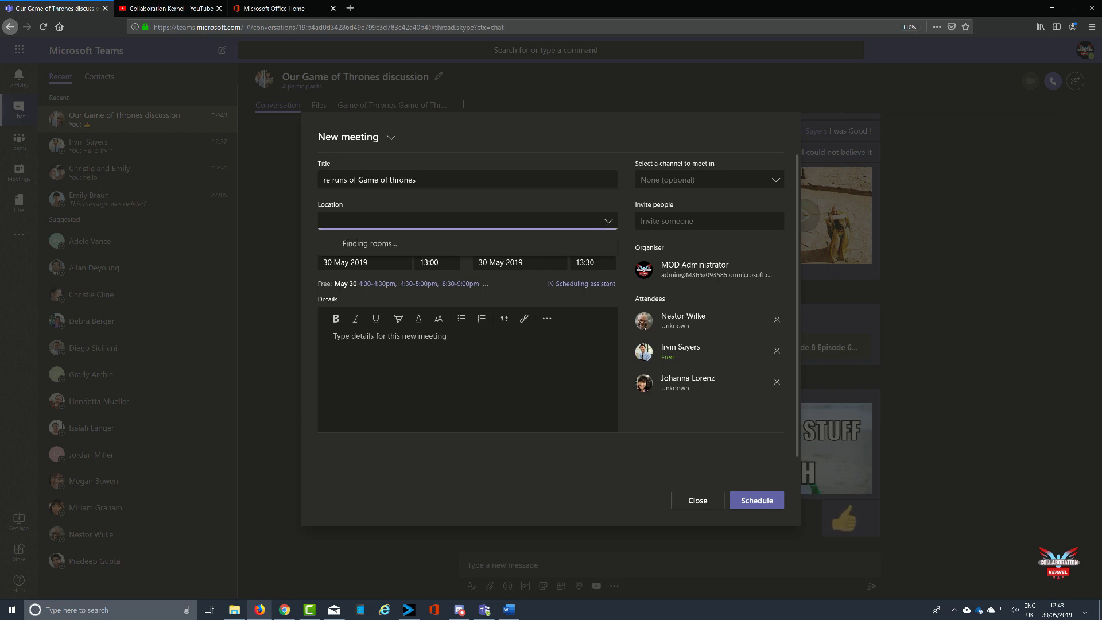
left_click(339, 333)
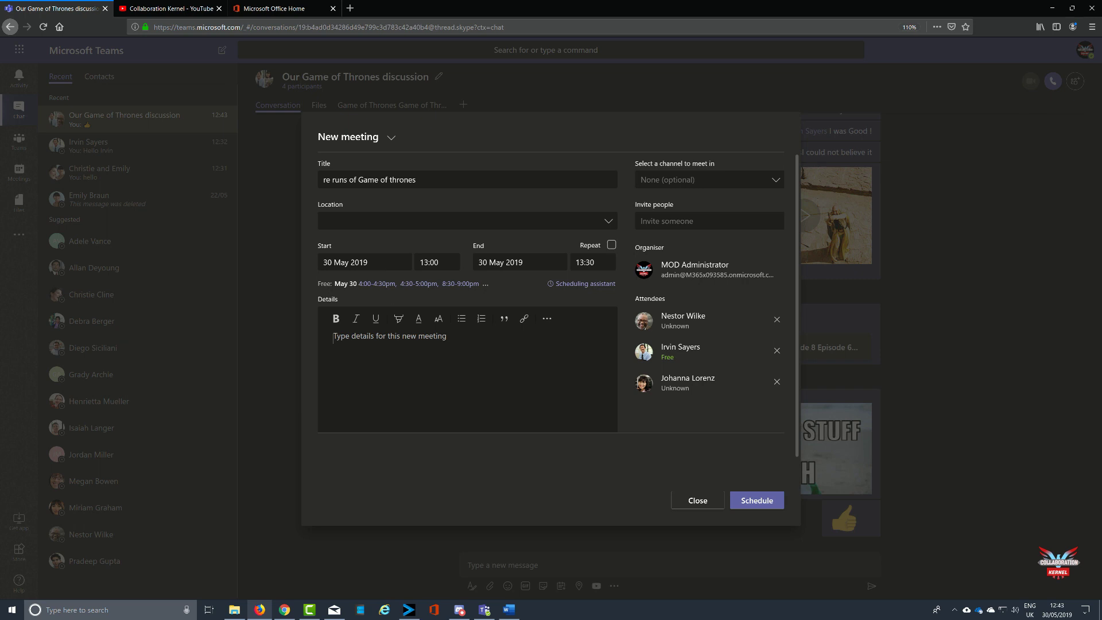
type("Sky ")
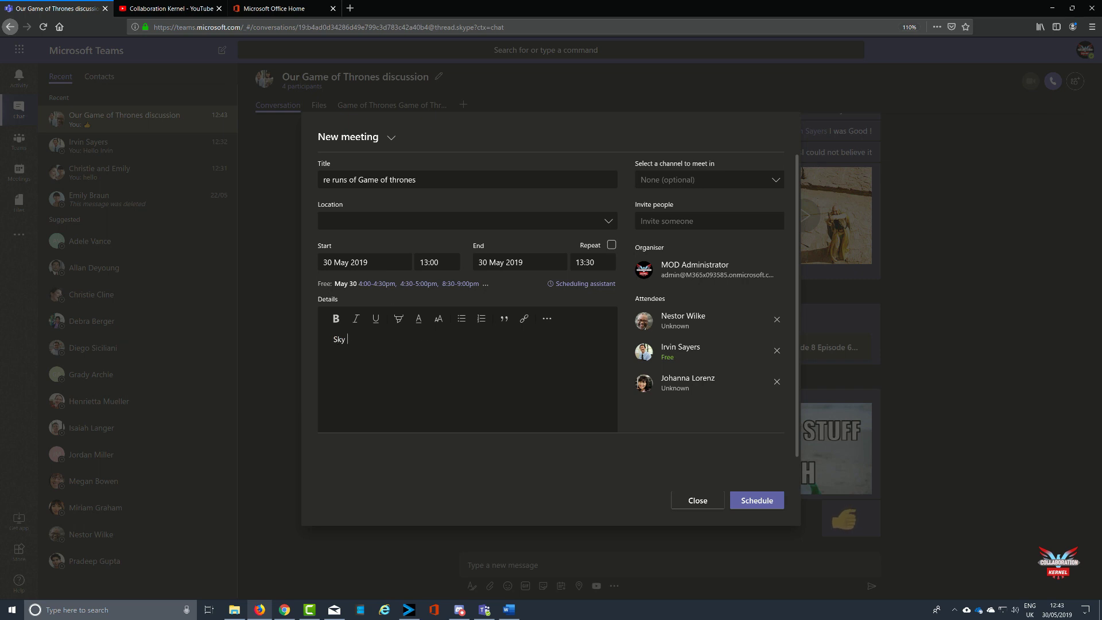
type("Alantic Reruns !")
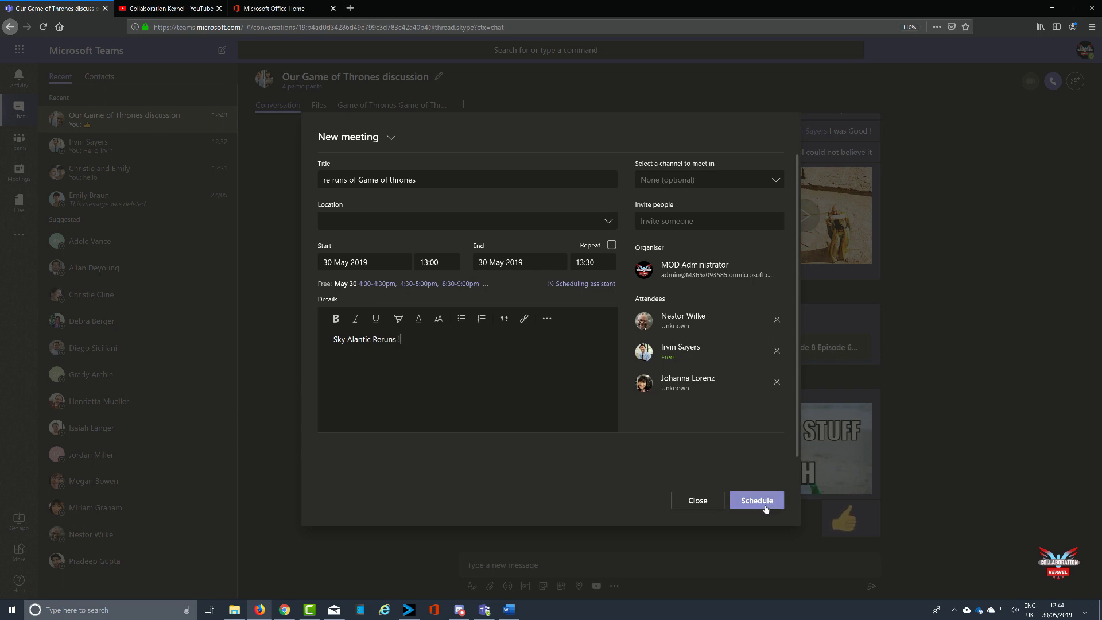
- Look through the teams whose channels could host the meeting, including The Collaboration Kernel, and schedule it as a private meeting
left_click(774, 183)
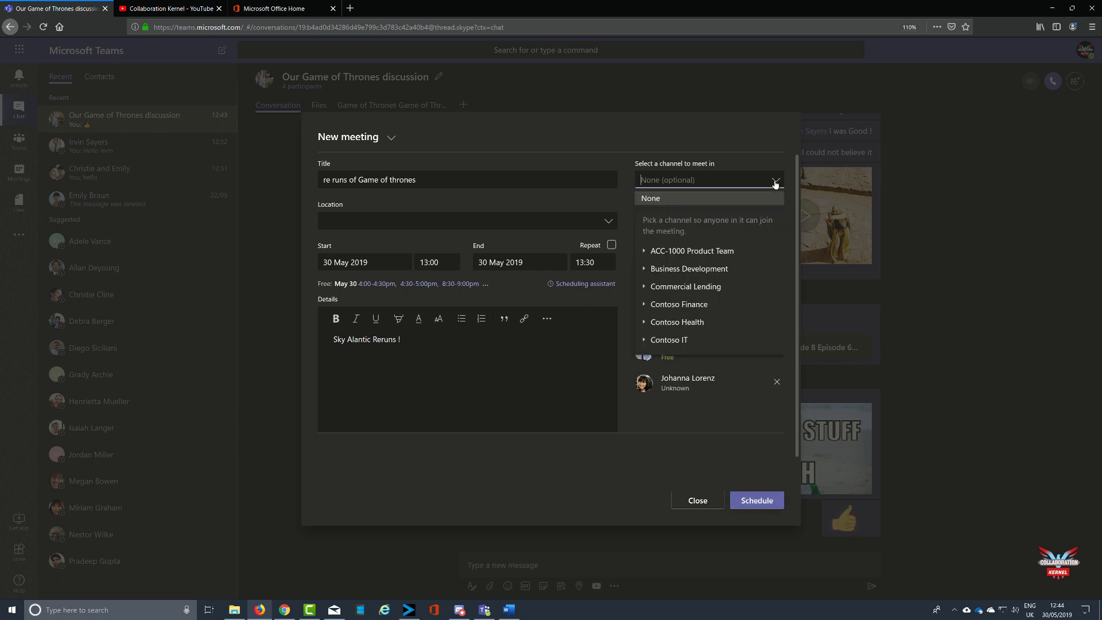
scroll(735, 284, "down", 2)
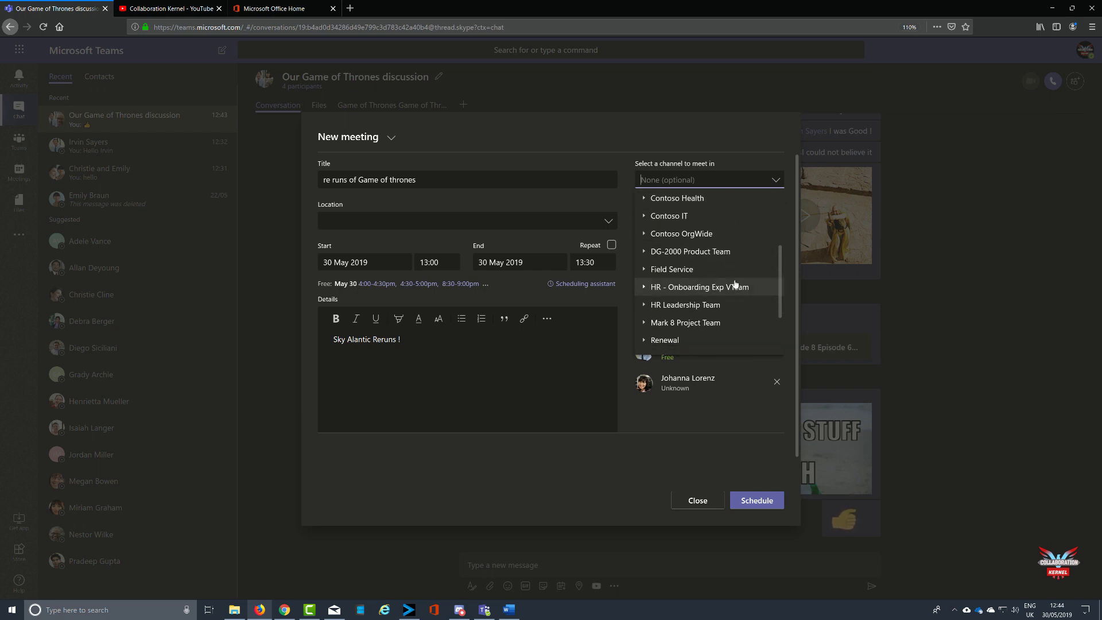
scroll(735, 285, "down", 3)
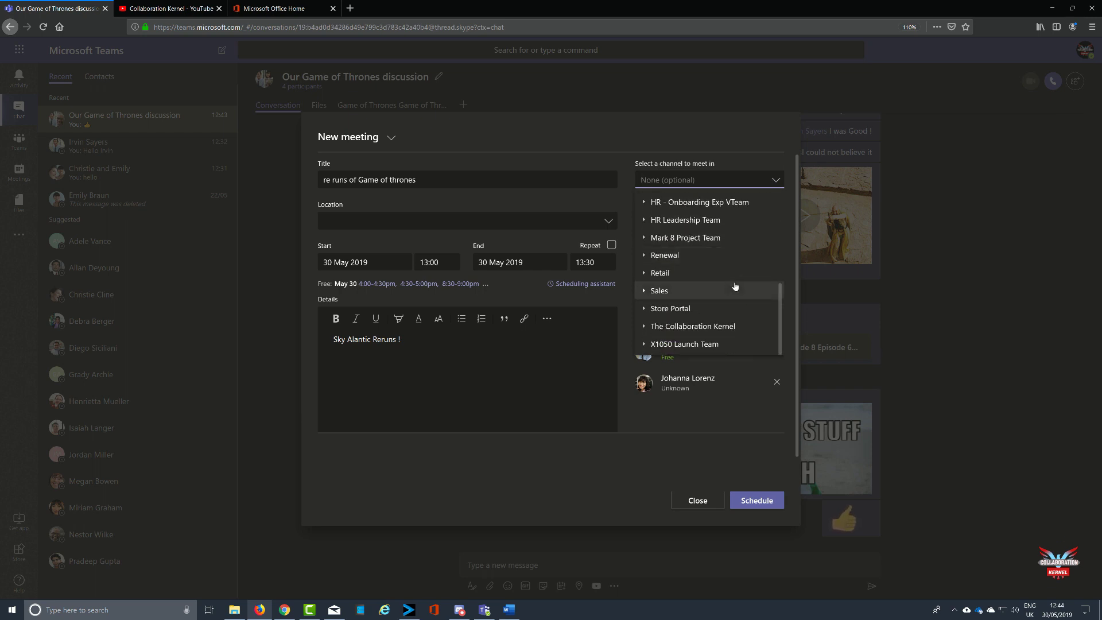
left_click(727, 327)
left_click(751, 501)
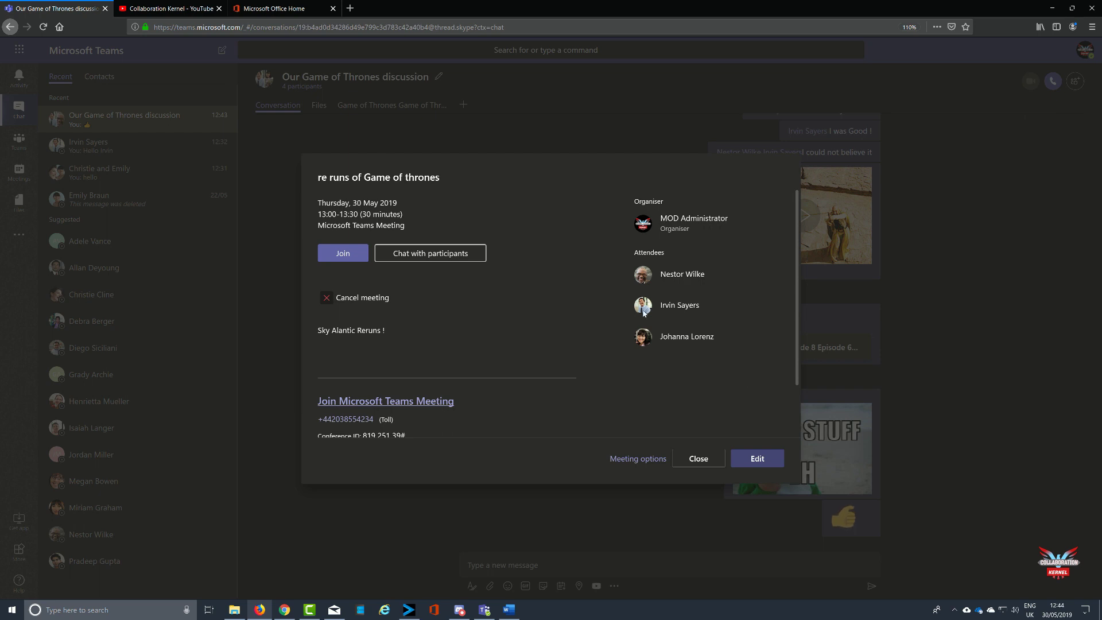
- Edit the scheduled meeting to repeat daily with a start time of 08:30, update it, and close its details
left_click(755, 460)
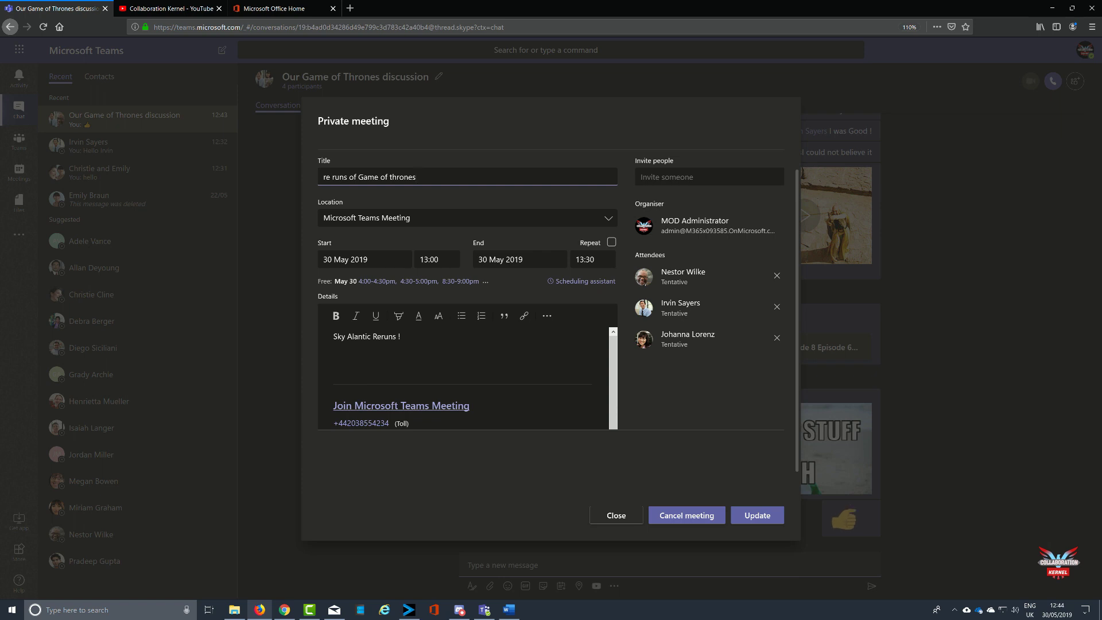
left_click(612, 242)
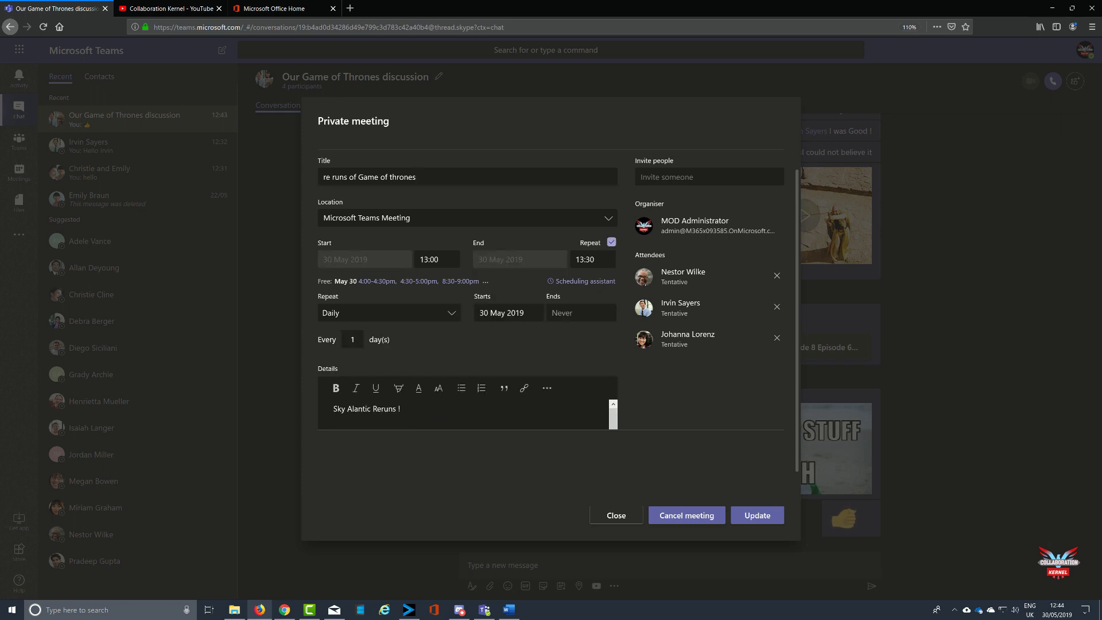
left_click(436, 259)
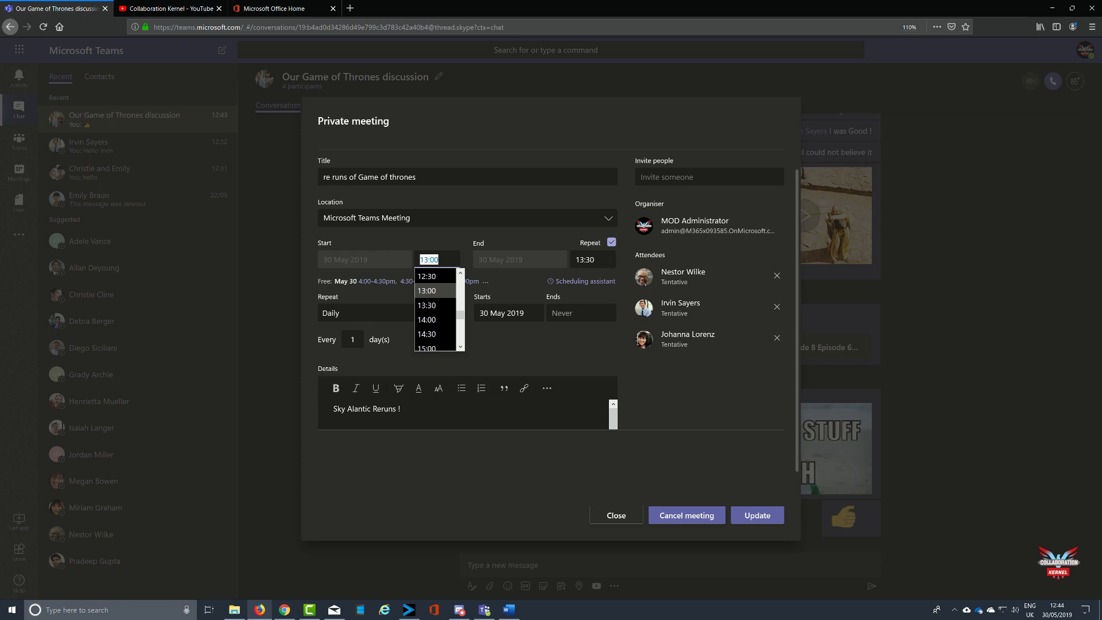
type("0845")
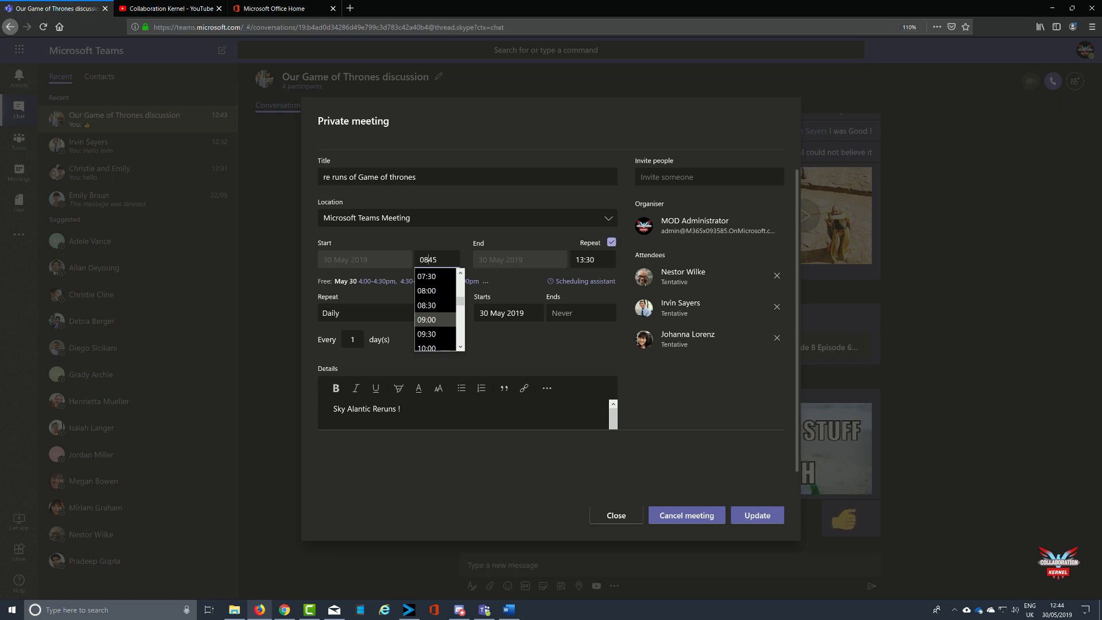
type(":")
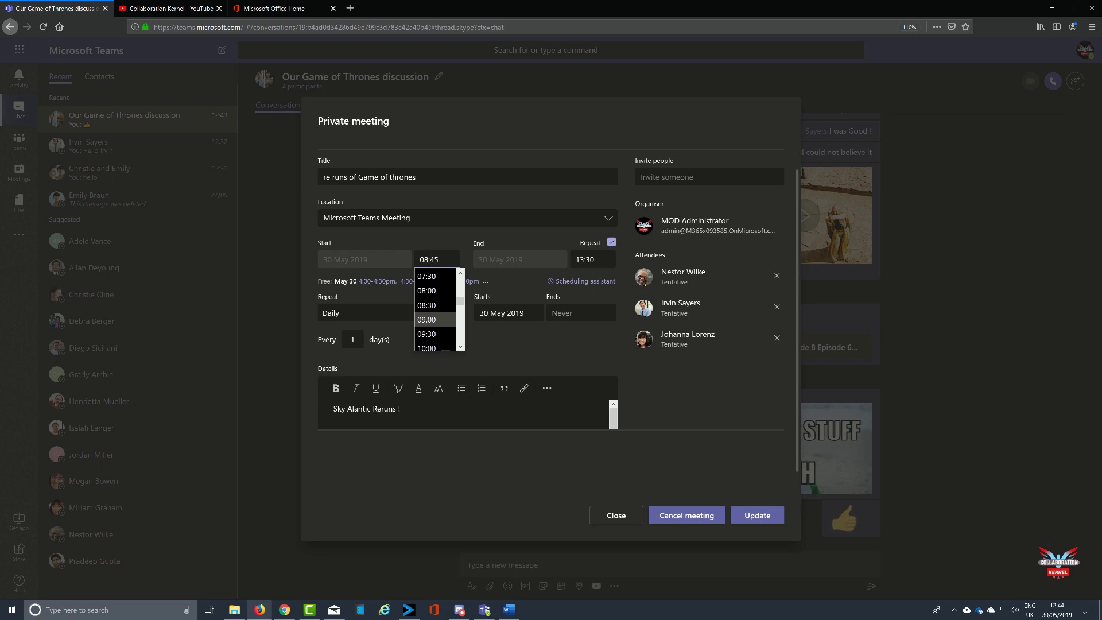
left_click(447, 308)
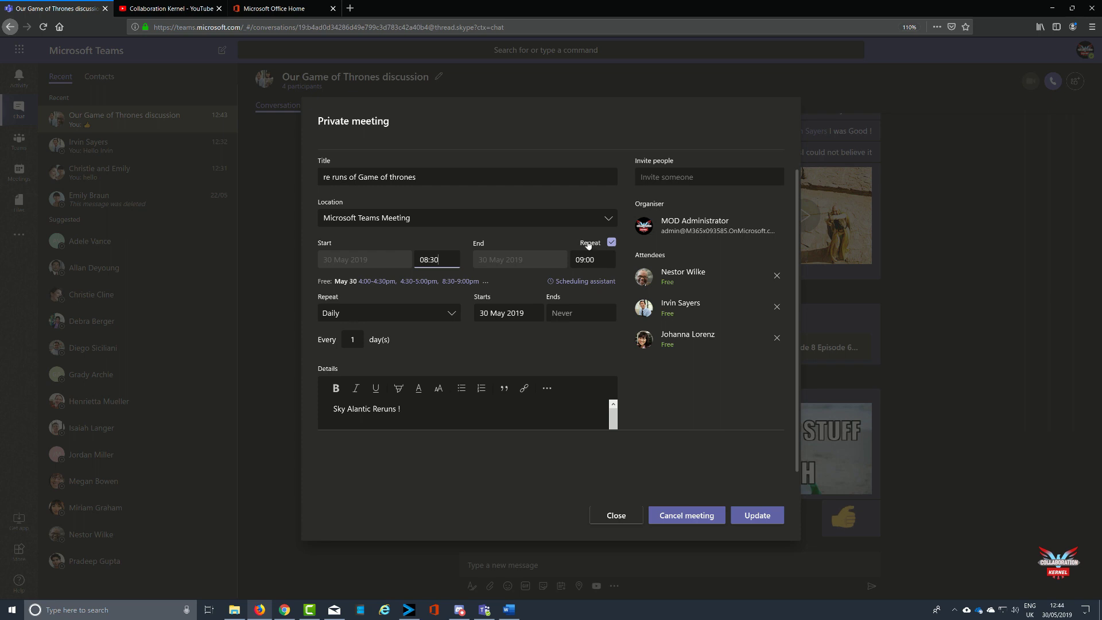
left_click(749, 515)
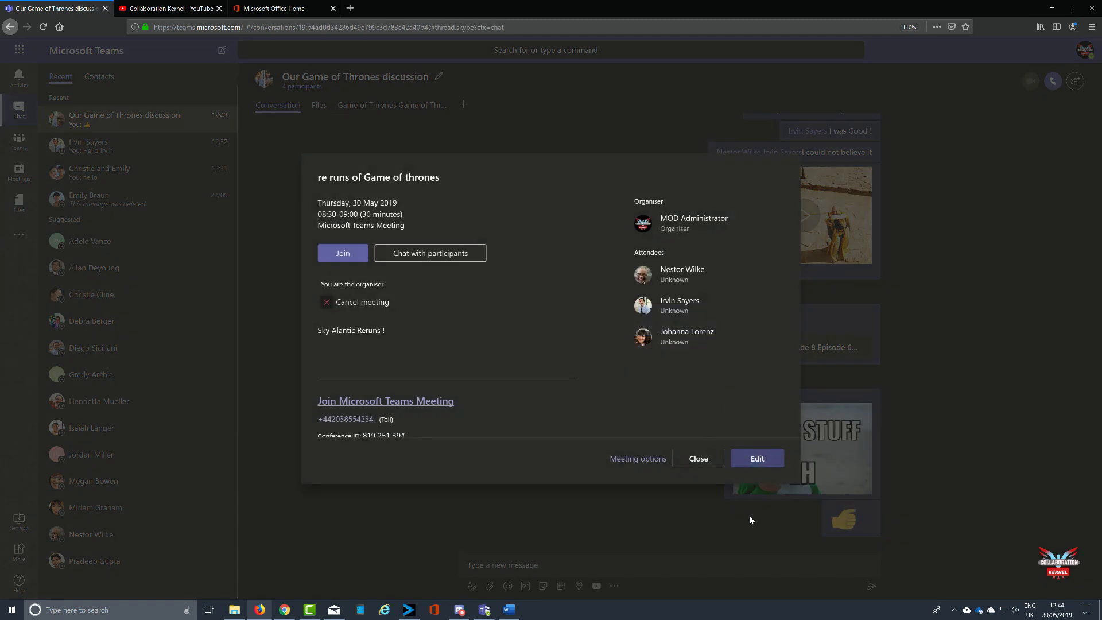
left_click(698, 459)
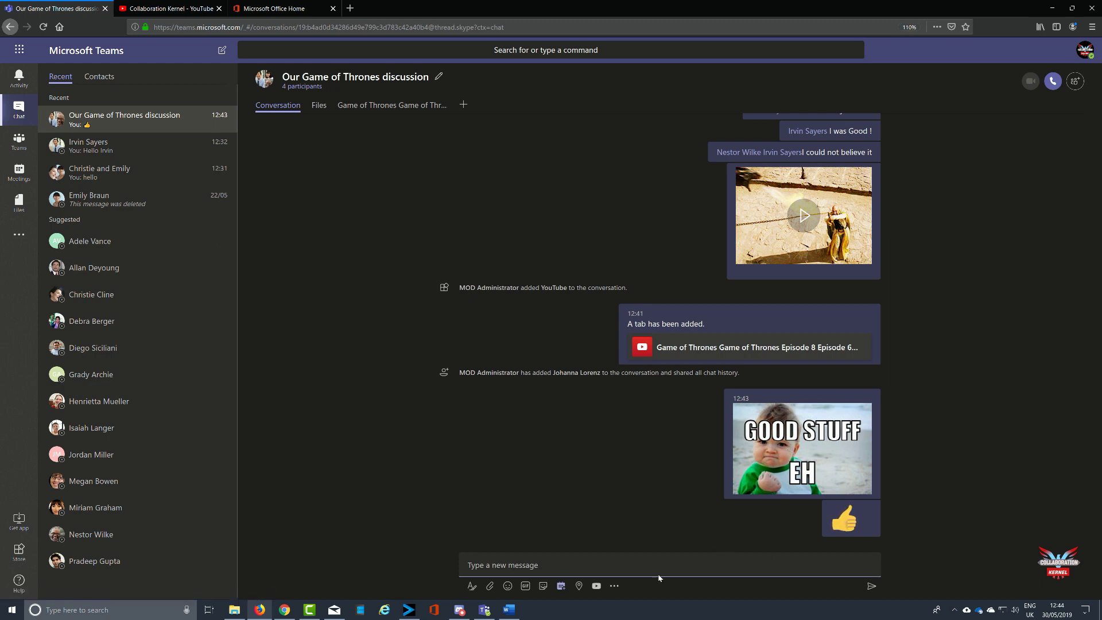
- View the additional messaging apps offered for the group chat's message box and dismiss the list
left_click(619, 586)
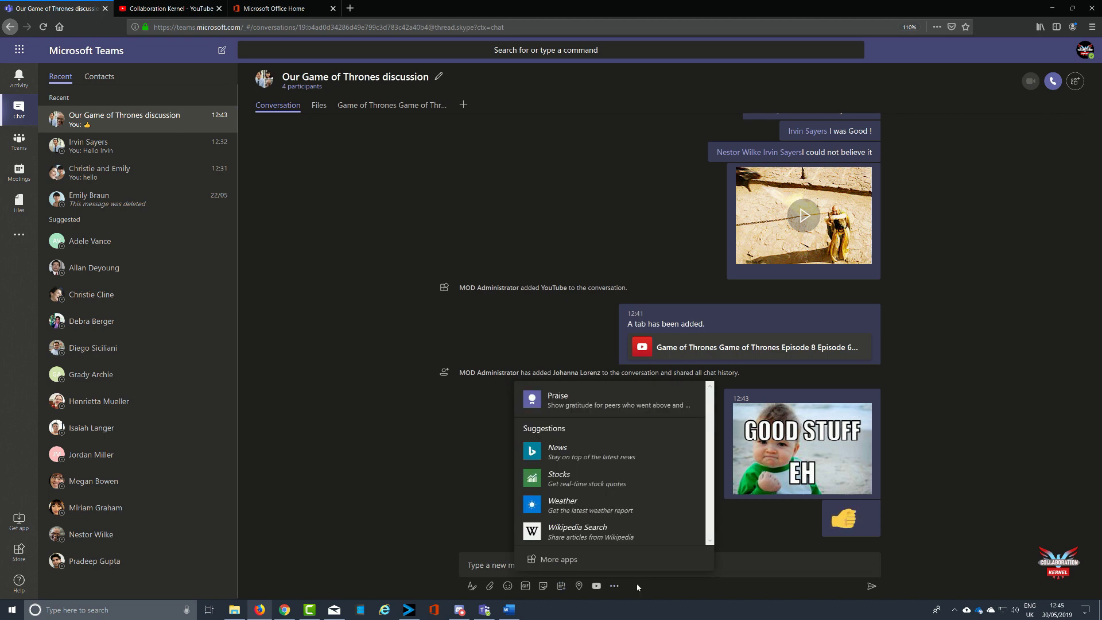
left_click(716, 587)
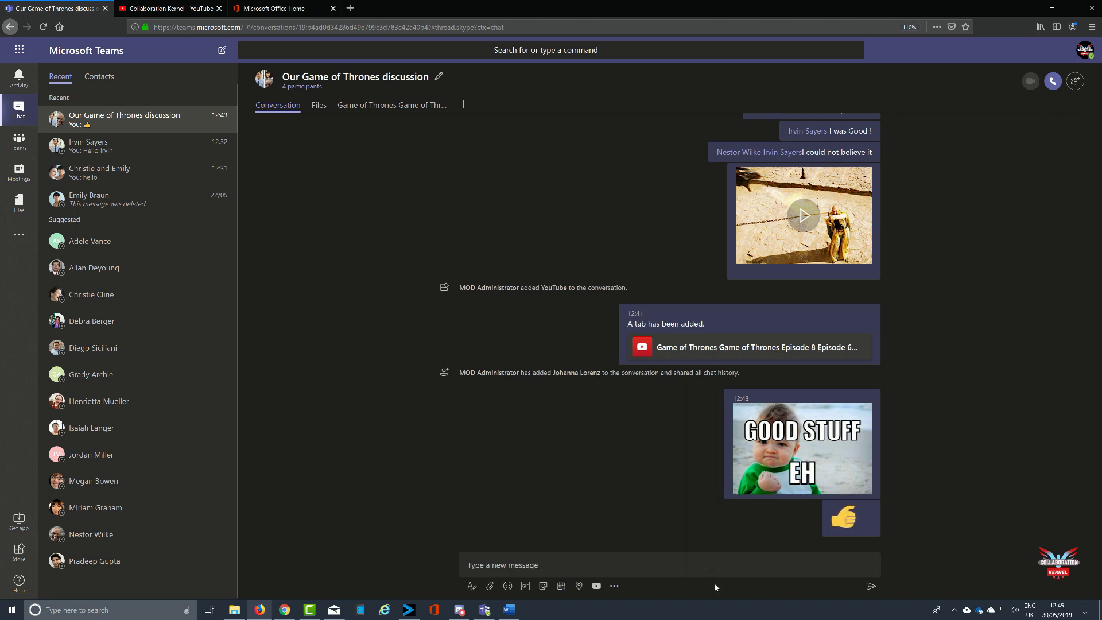